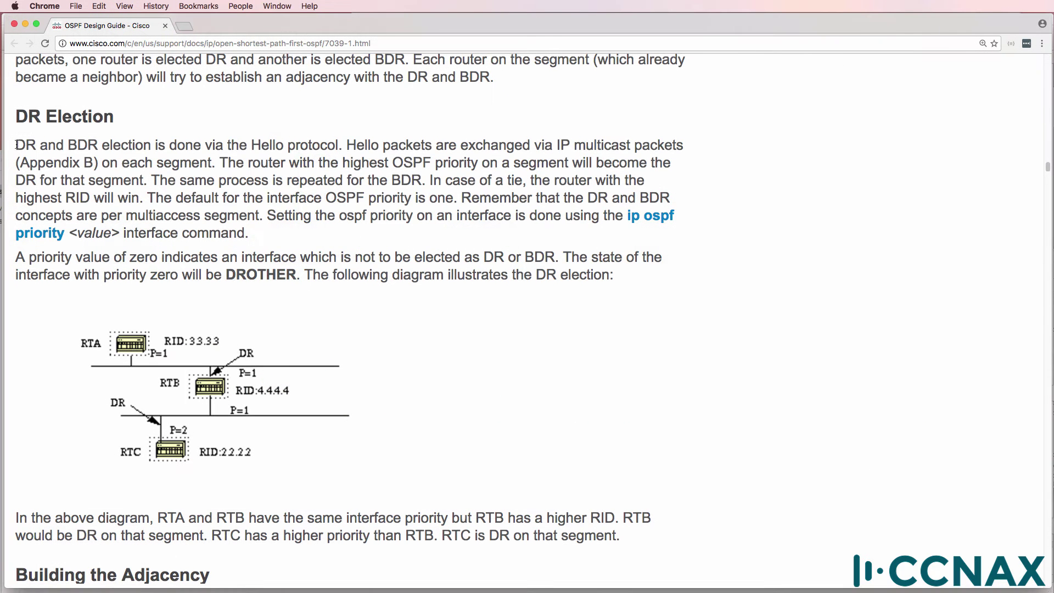
- Highlight the DR election rules: Hello-based election, highest RID tie-break, default priority, priority 0 DROTHER, per-segment DR/BDR
drag(17, 145, 352, 141)
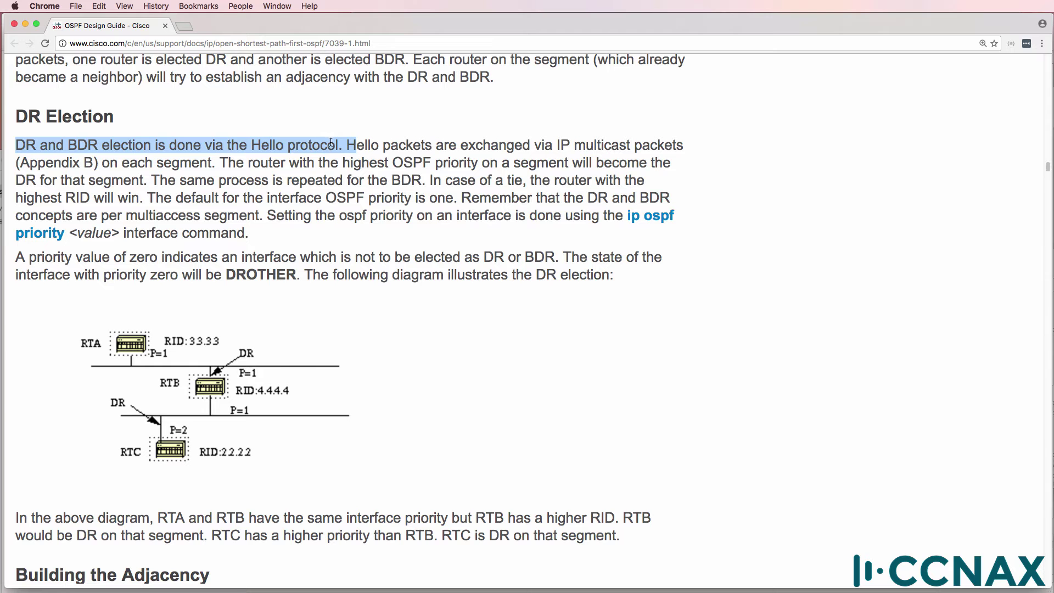
click(330, 143)
drag(346, 144, 156, 202)
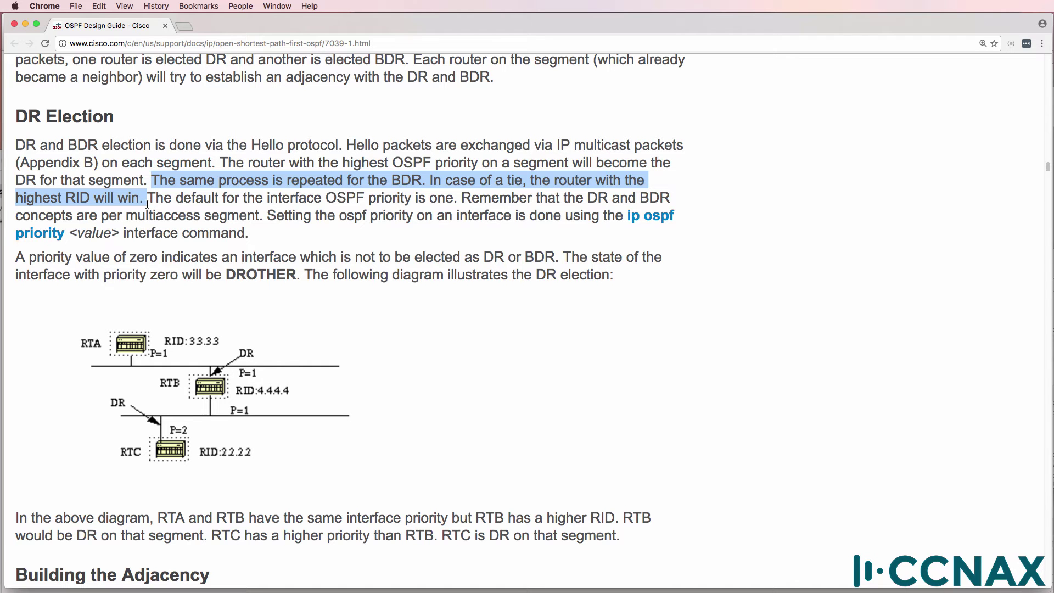
drag(147, 203, 455, 192)
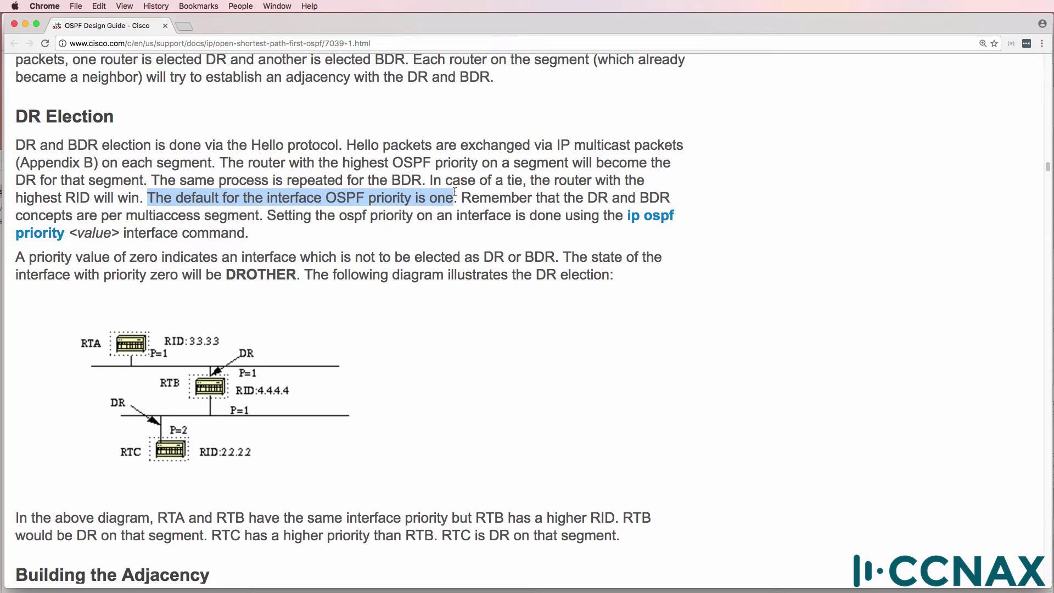
drag(15, 257, 603, 272)
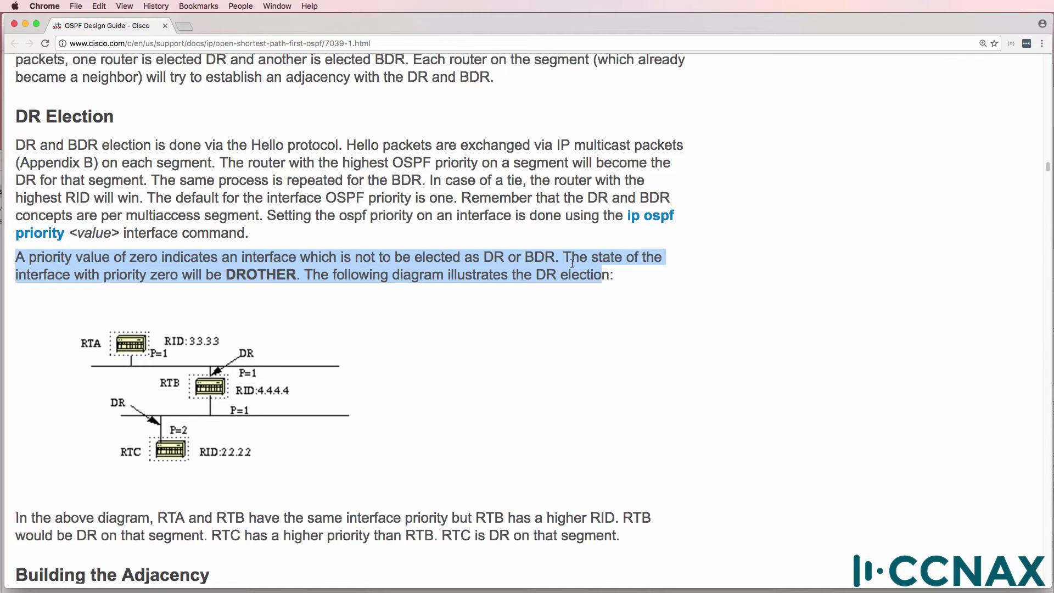
drag(461, 197, 675, 226)
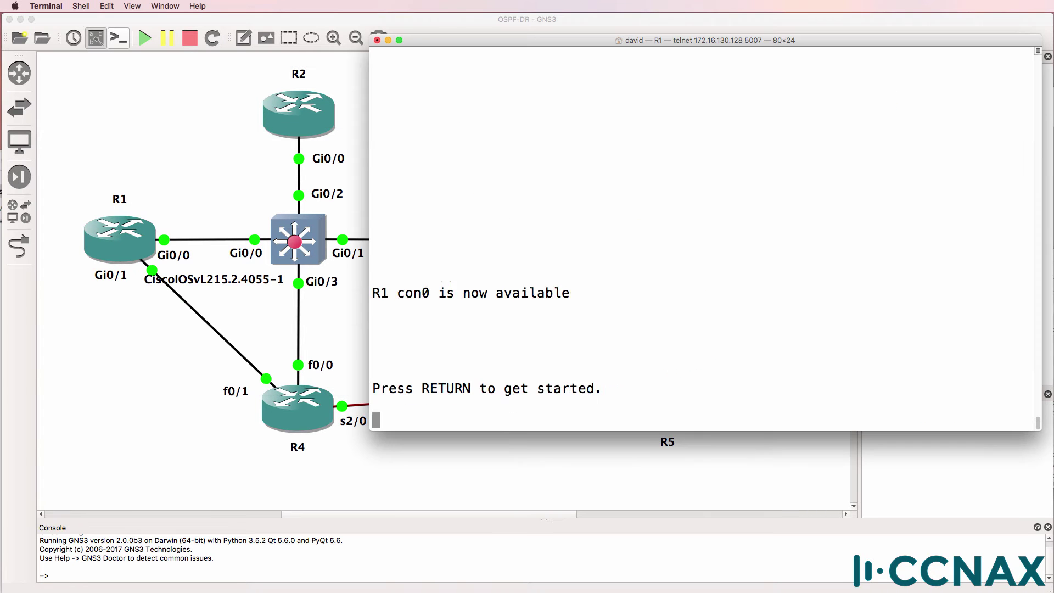
- Enter privileged mode on R1 and list its OSPF neighbors with sh ip ospf nei
key(Return)
text(en)
key(Return)
text(sh ip ospf n)
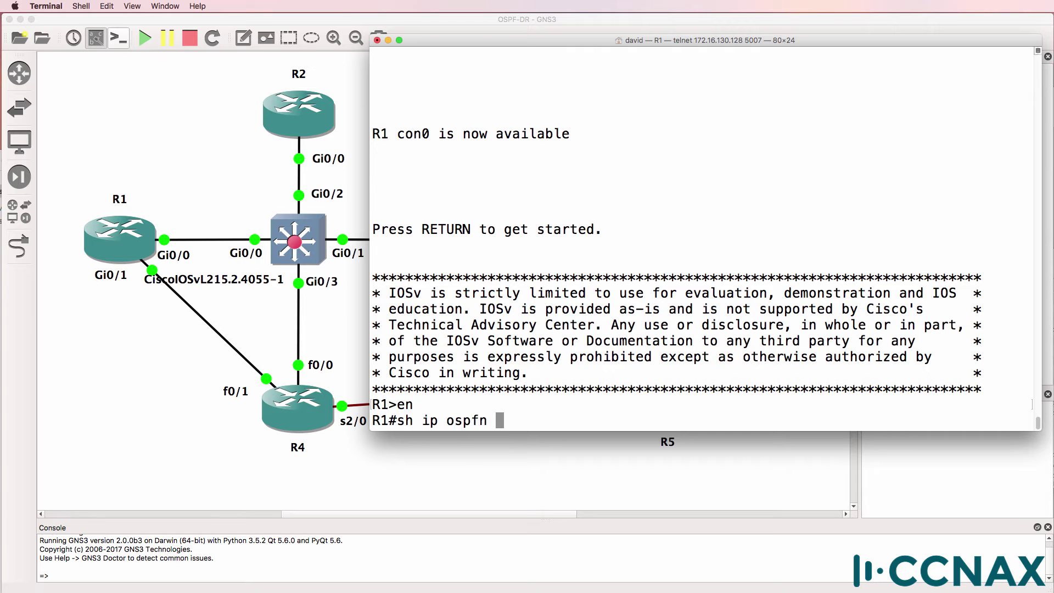
key(BackSpace)
text(nei)
key(Return)
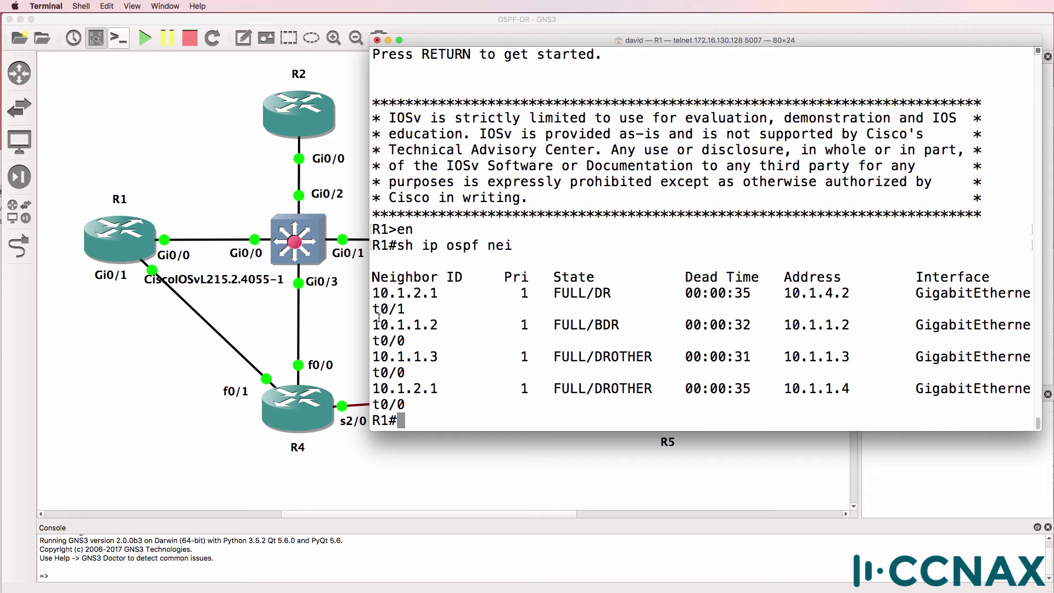
- Highlight the 10.1.2.1 DR neighbor line and the BDR and DROTHER rows on Gi0/0
drag(375, 320, 716, 411)
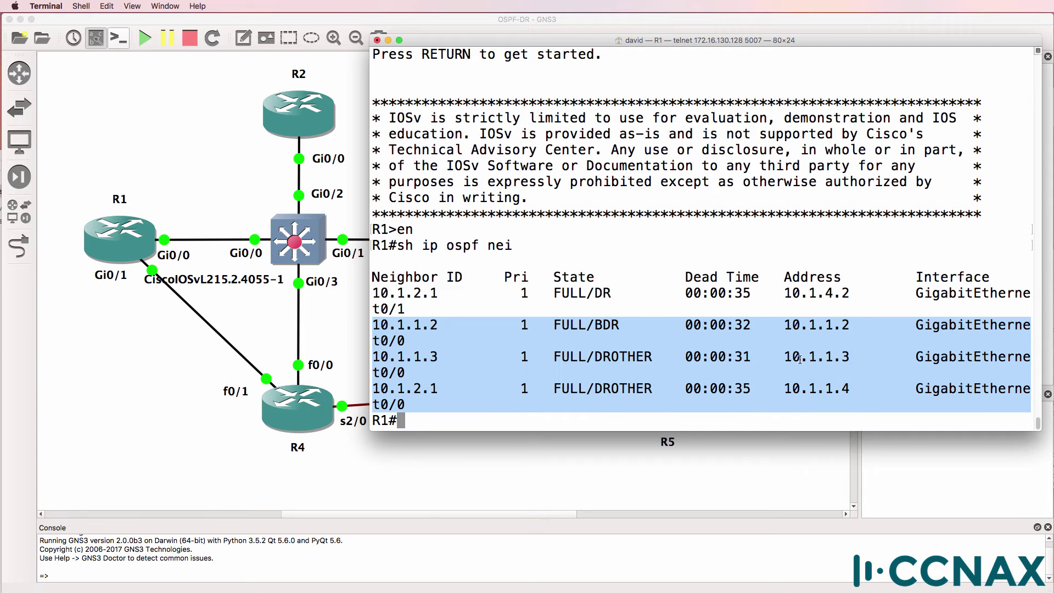
click(901, 339)
drag(920, 327, 461, 345)
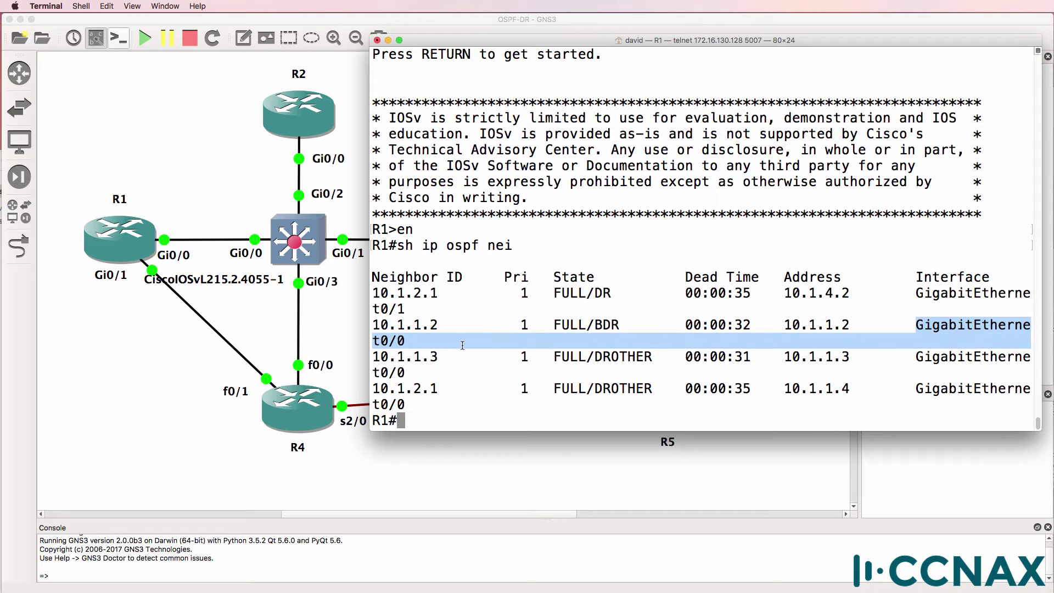
triple_click(395, 308)
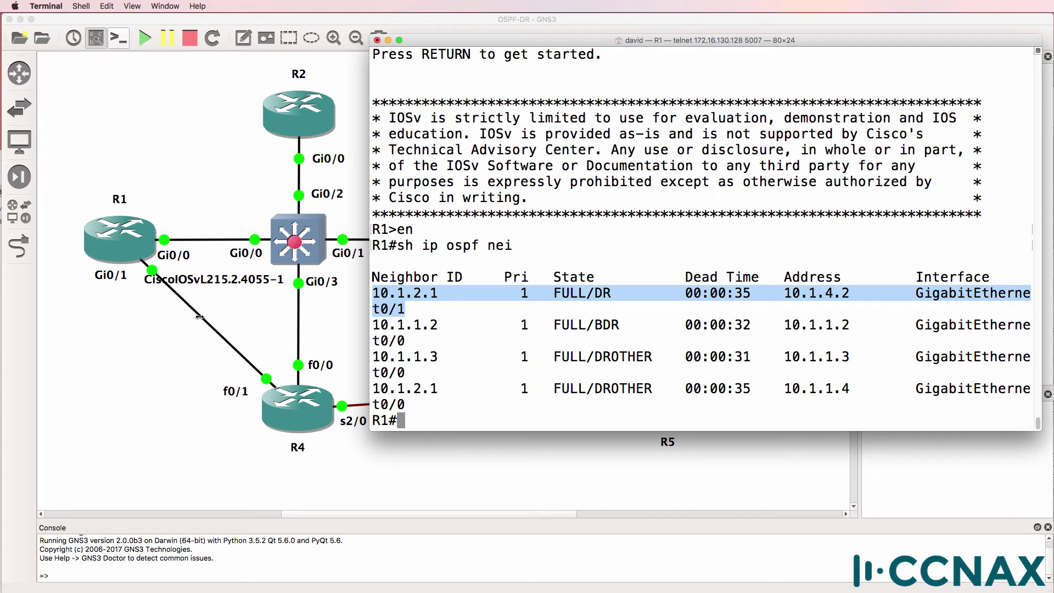
drag(389, 325, 372, 324)
drag(465, 360, 630, 407)
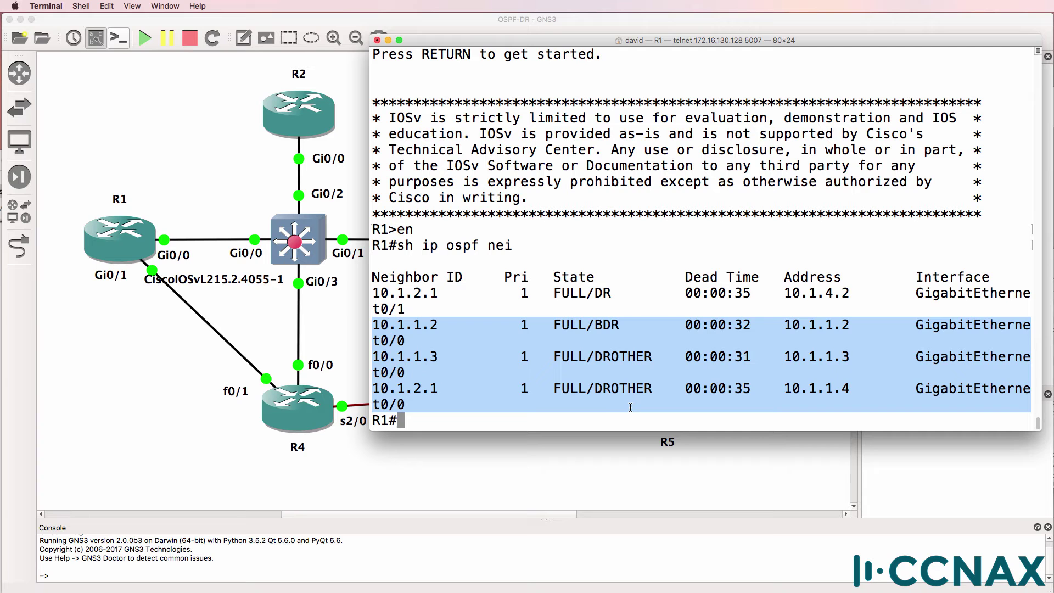
text(sho)
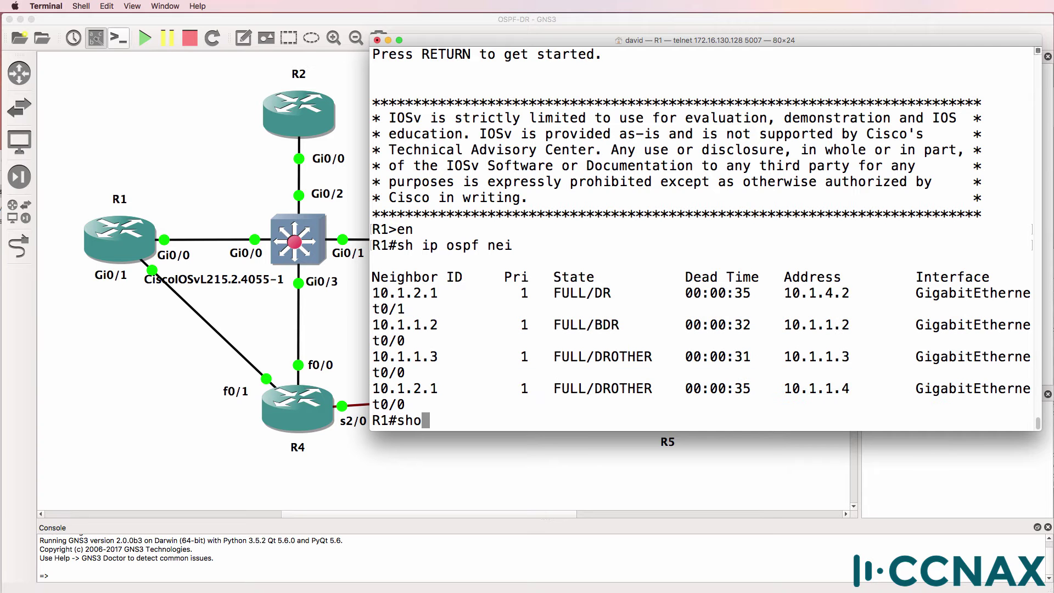
text(w ip ospf int br)
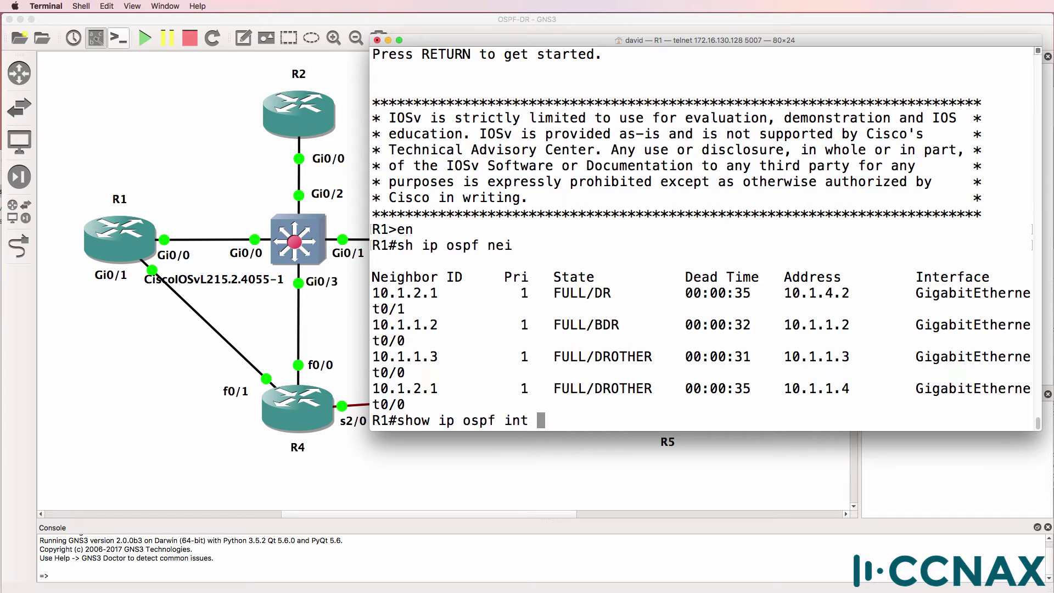
- Show R1's OSPF interface brief, highlight the Gi0/0 DR row and neighbor rows, then return to GNS3
key(Tab)
key(Return)
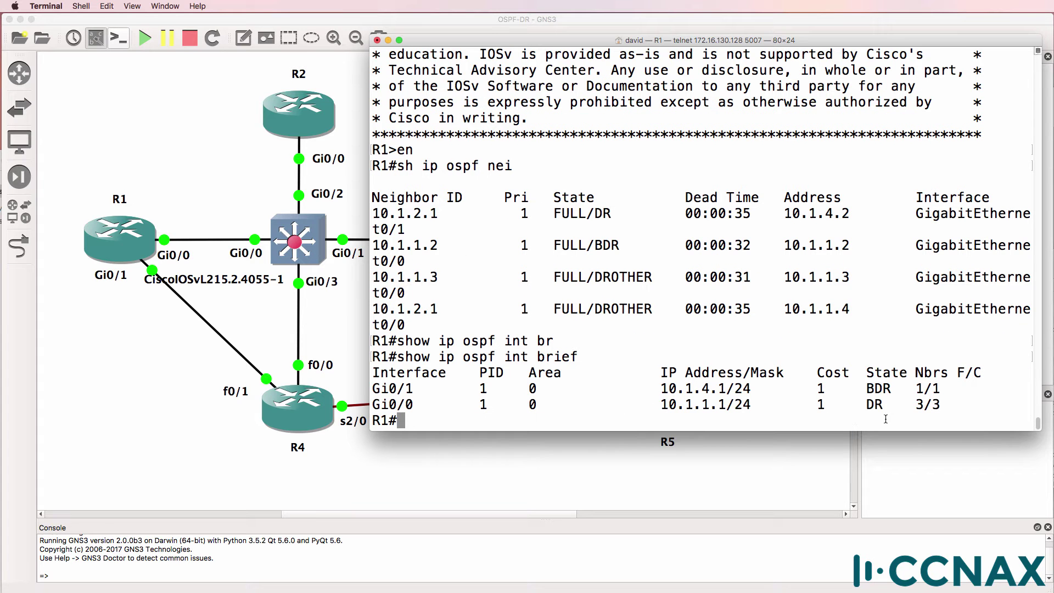
drag(959, 406, 364, 401)
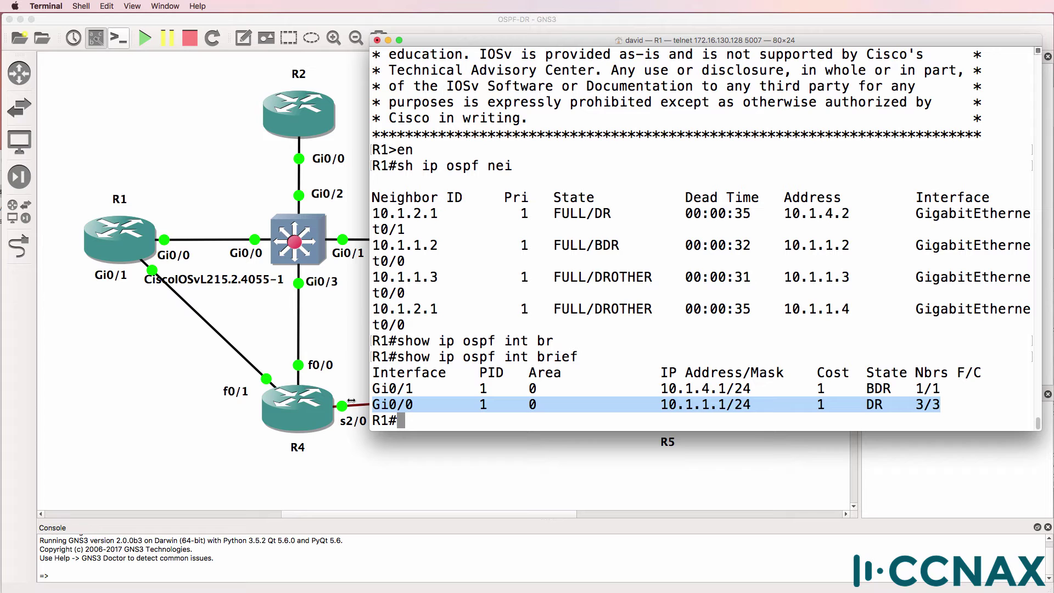
drag(659, 404, 769, 406)
drag(768, 258, 735, 245)
drag(858, 290, 757, 277)
drag(783, 313, 730, 318)
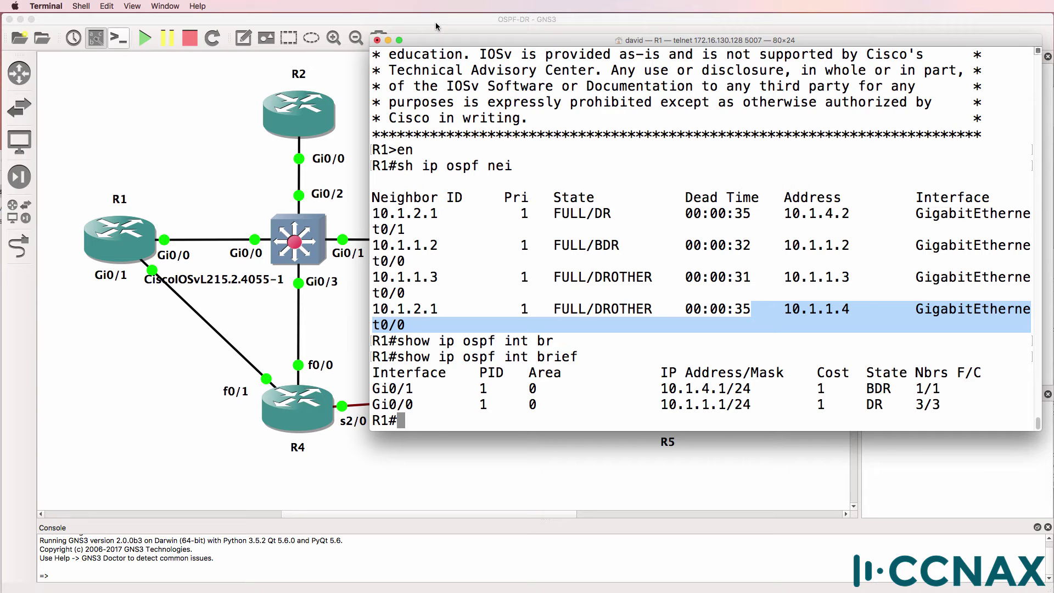
click(138, 230)
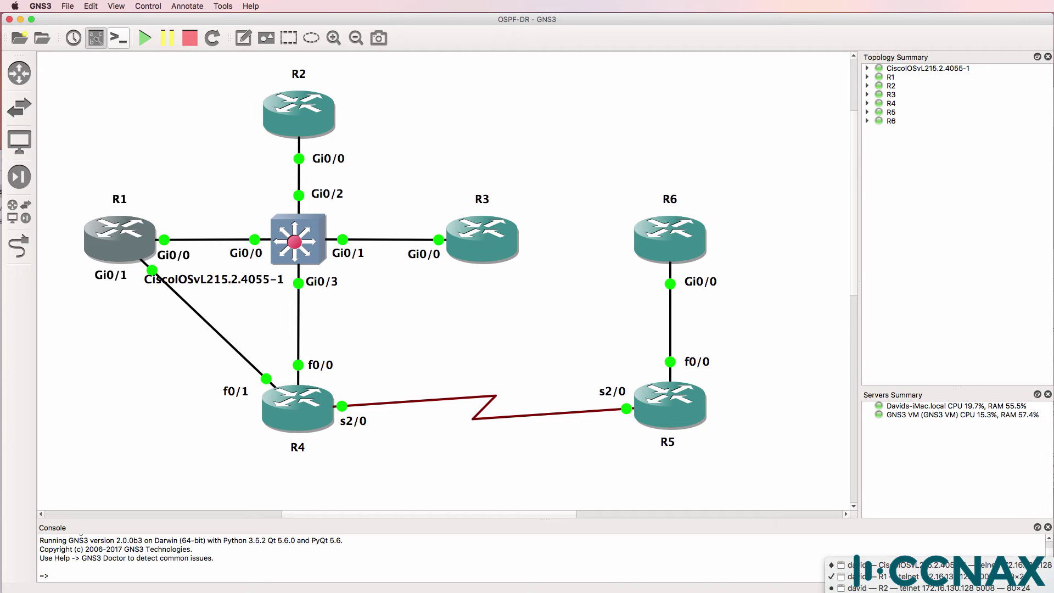
click(862, 578)
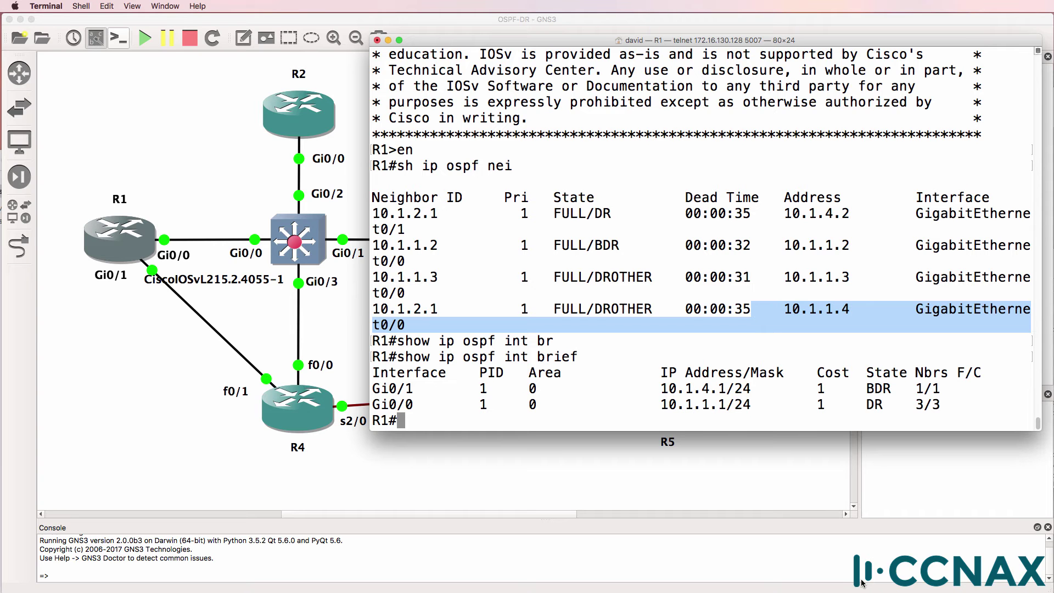
click(601, 464)
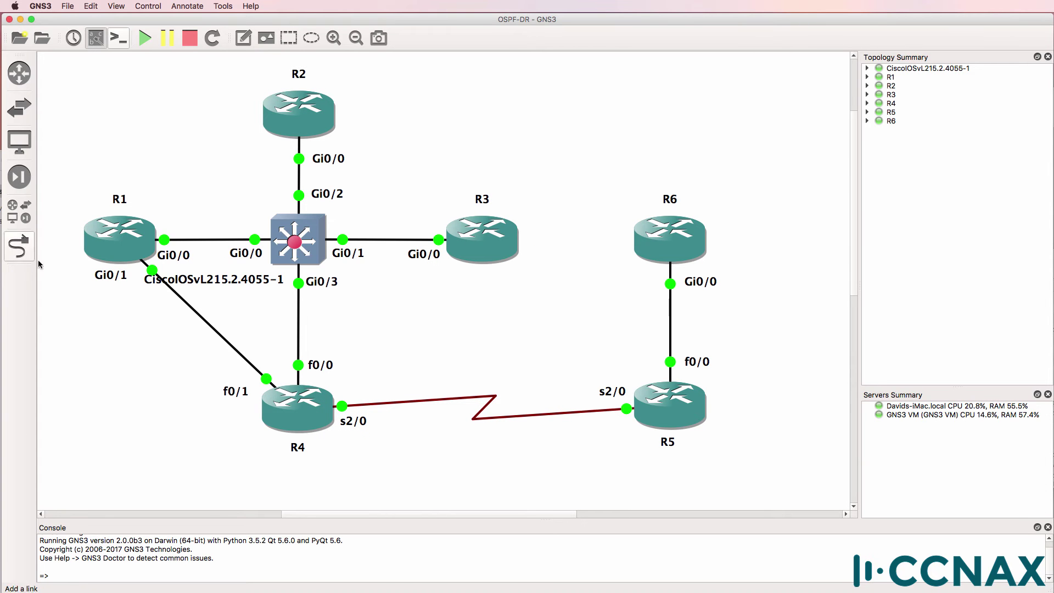
mouse_move(119, 254)
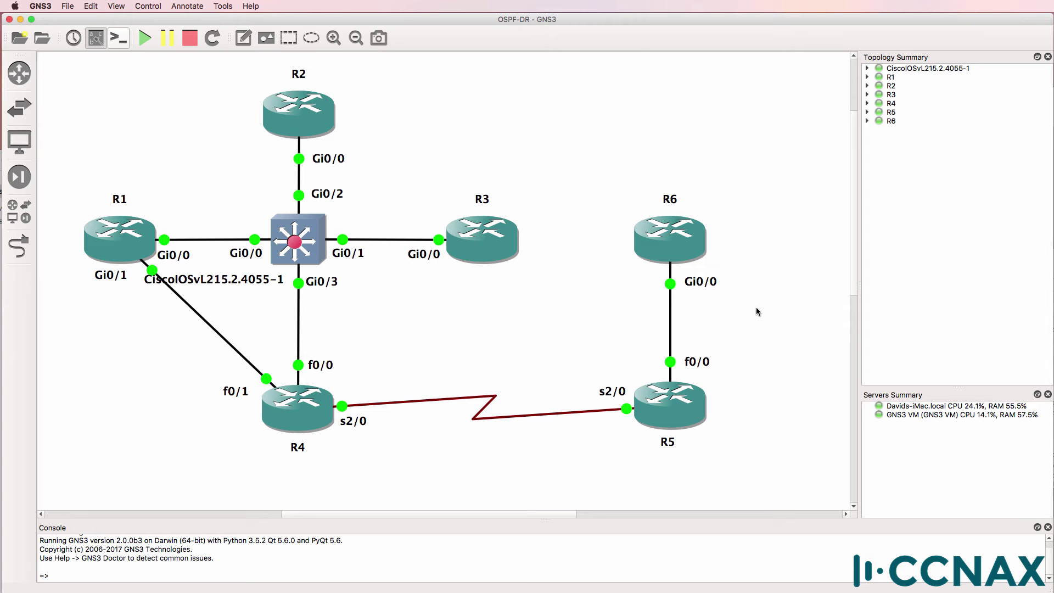
key(super+Tab)
- Display R1's detailed OSPF interface output with show ip ospf interface
drag(751, 404, 658, 399)
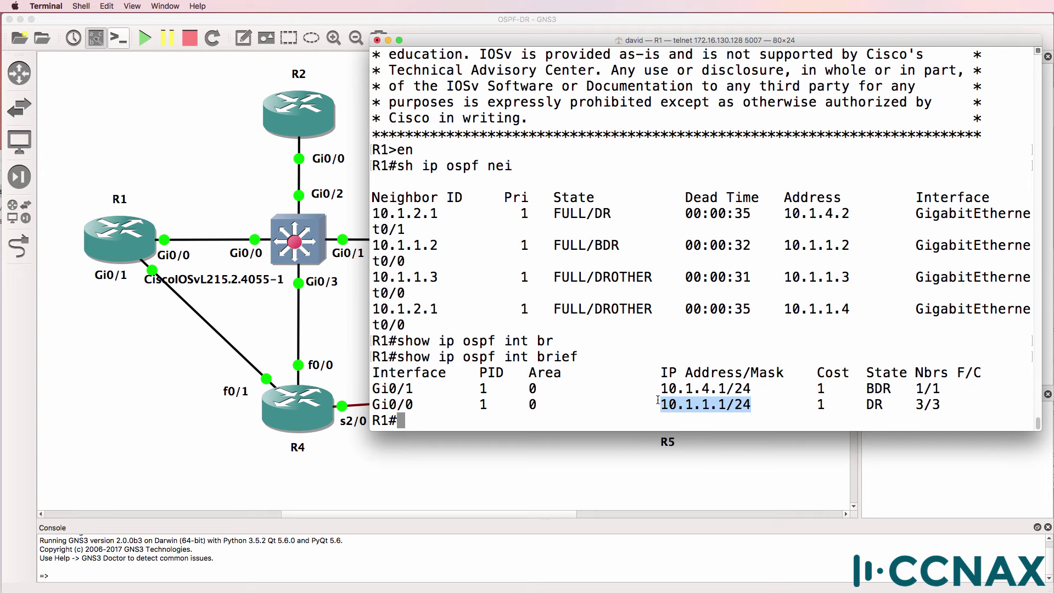
text(show )
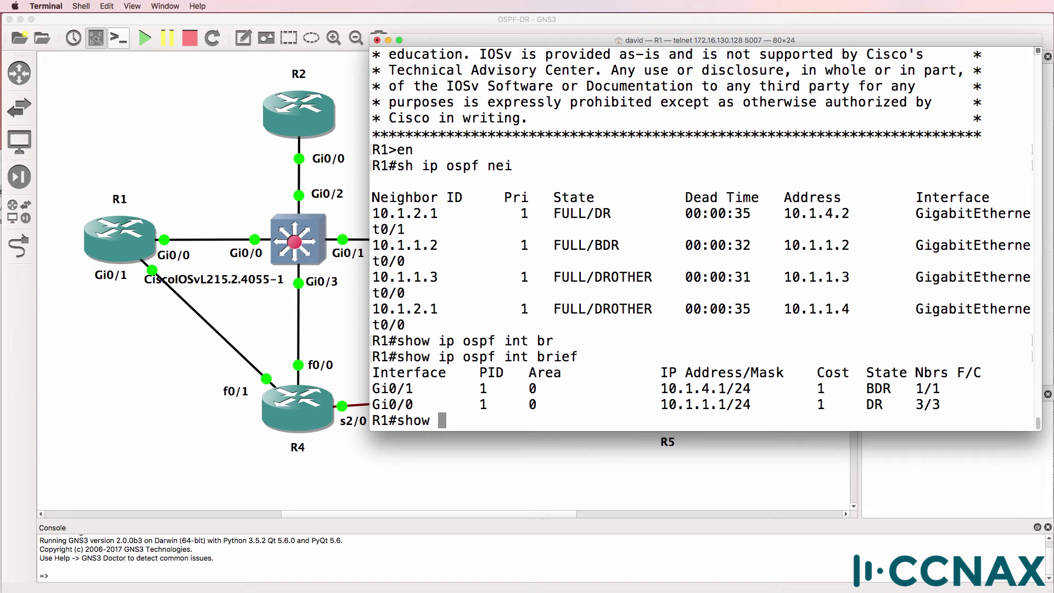
text(ip ops)
key(BackSpace)
key(BackSpace)
text(spf in)
key(BackSpace)
key(BackSpace)
key(BackSpace)
key(BackSpace)
key(BackSpace)
text(pf in)
key(Return)
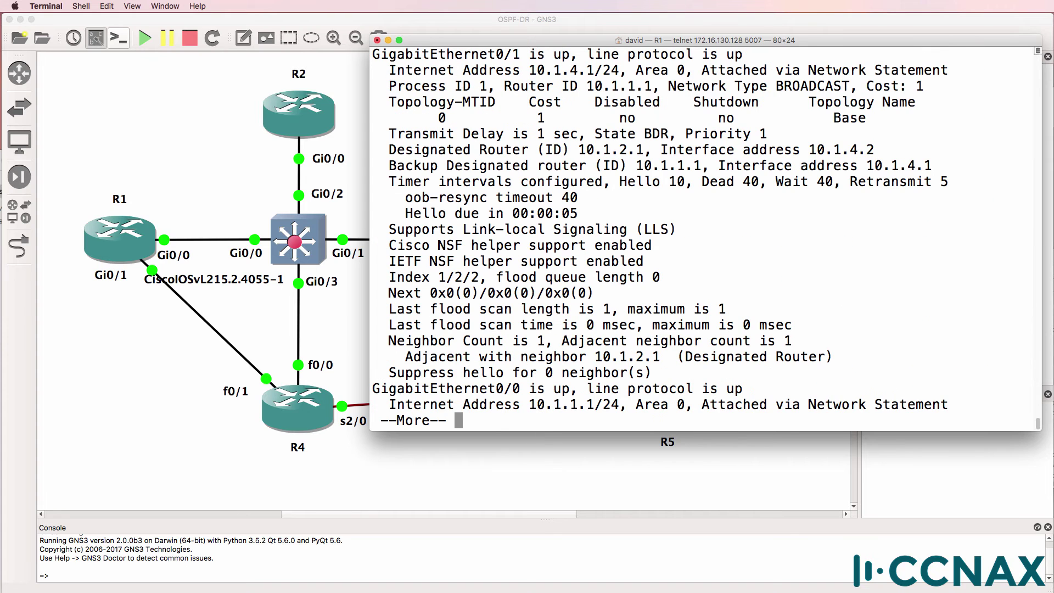
- Highlight router ID 10.1.1.1, Gi0/0's DR state and its three neighbors, then re-list OSPF neighbors
drag(496, 87, 670, 89)
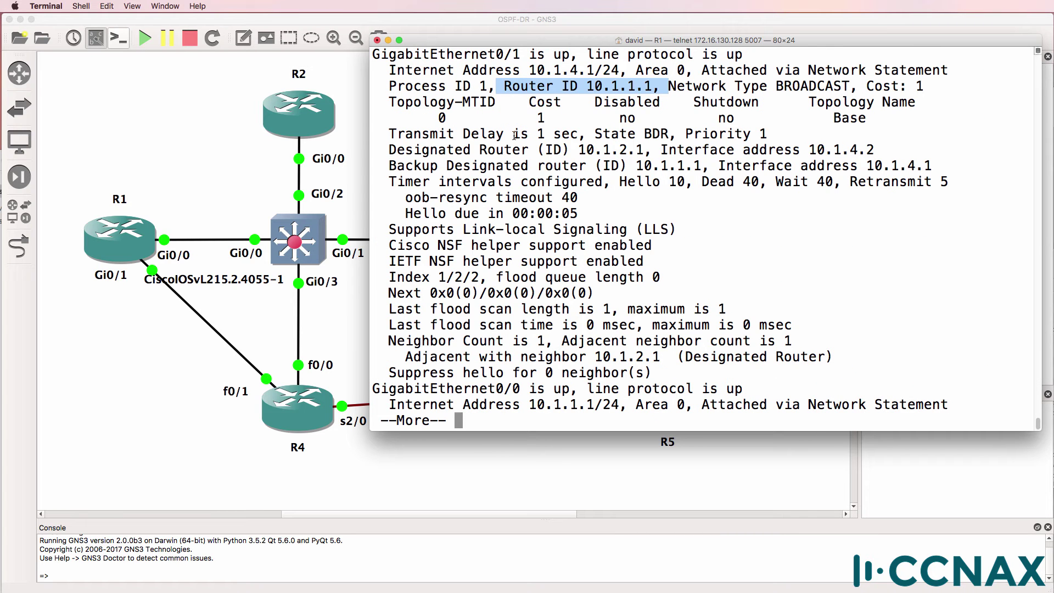
key(space)
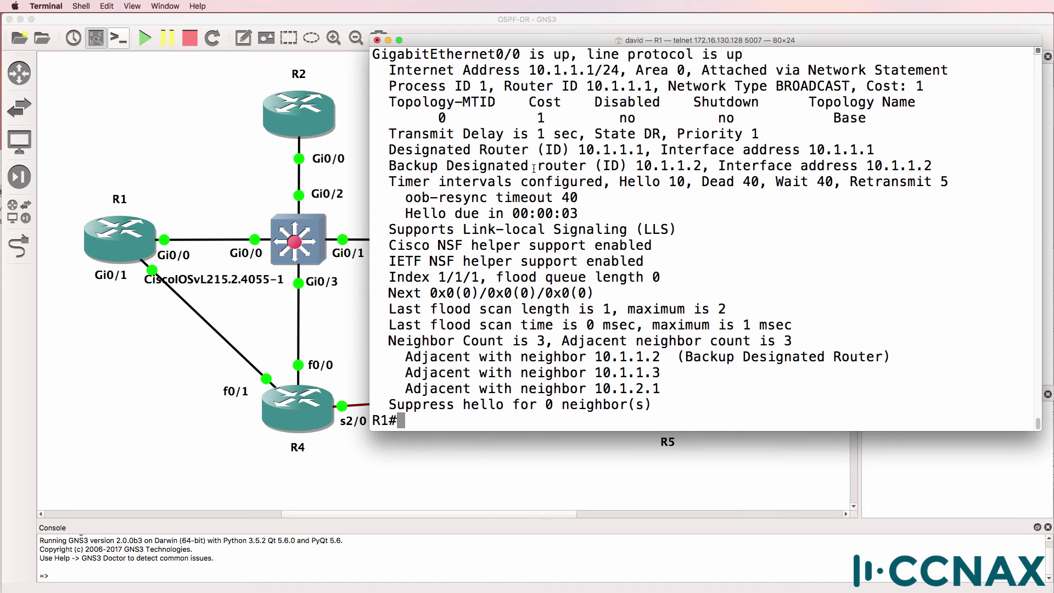
drag(489, 56, 585, 50)
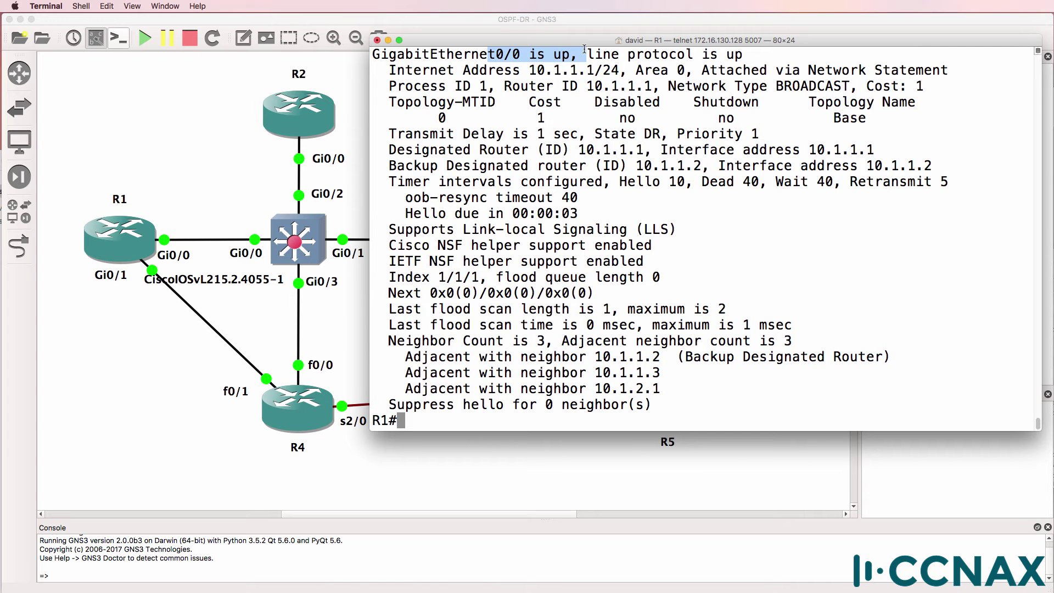
drag(661, 133, 380, 132)
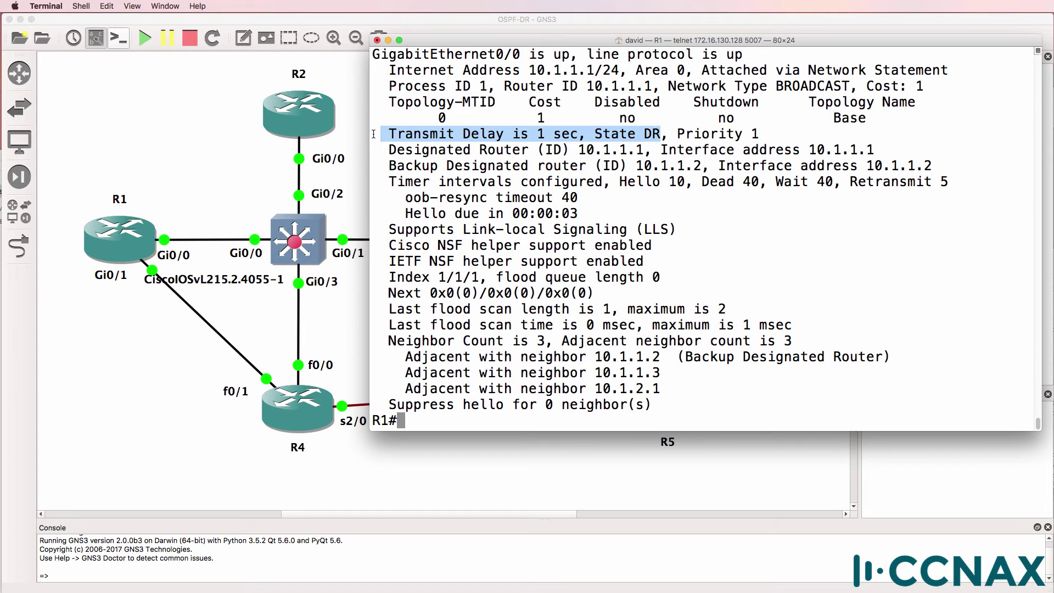
click(387, 347)
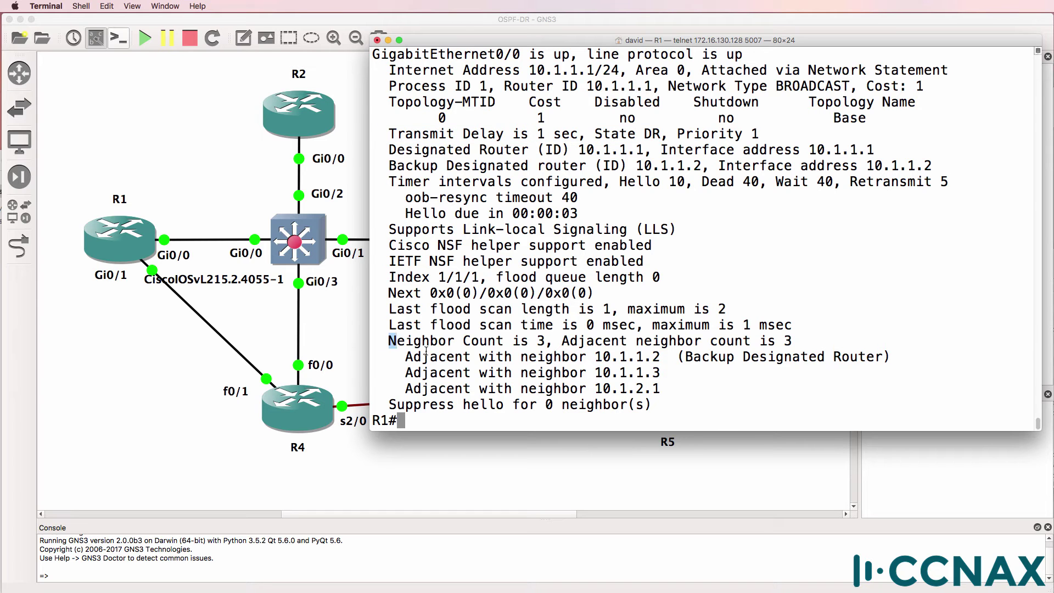
drag(386, 347, 671, 403)
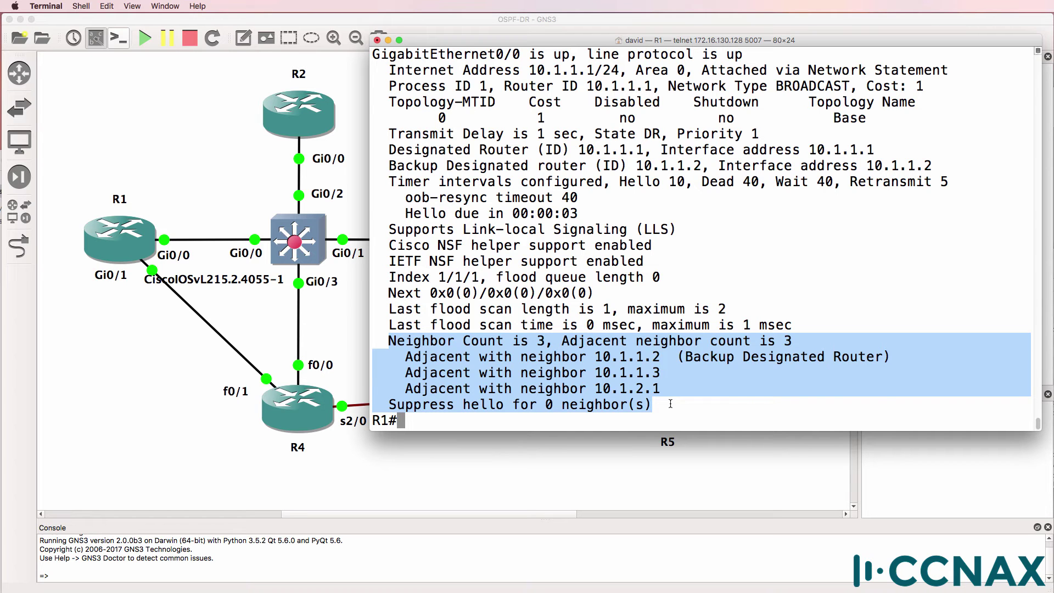
text(show ip ospf nei)
key(Return)
- Mark the BDR and DROTHER states in R1's neighbor table, including the 10.1.2.1 entry
drag(643, 325, 586, 325)
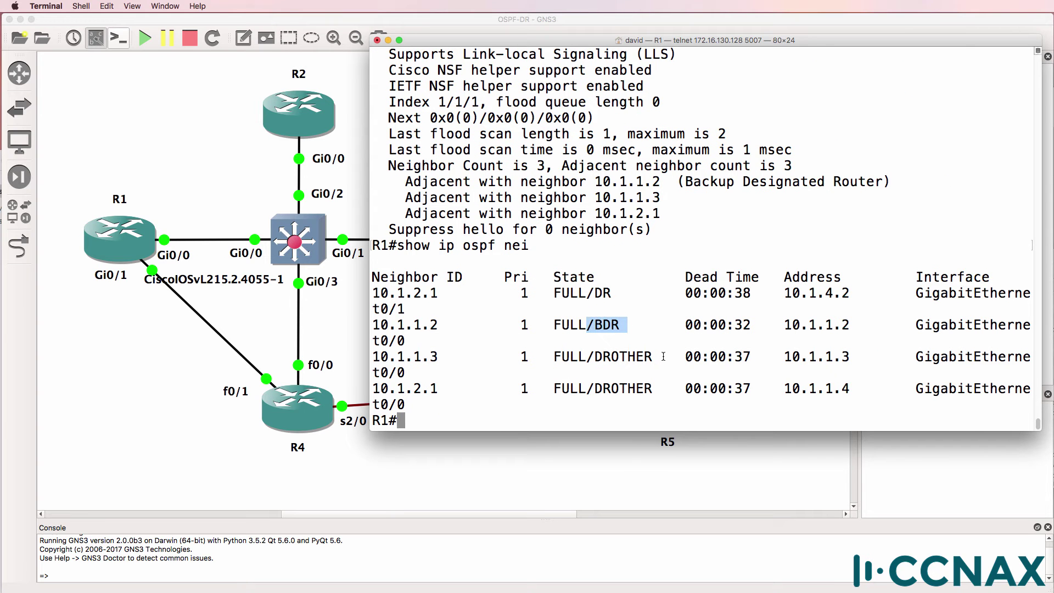
drag(663, 356, 579, 356)
drag(679, 404, 628, 391)
click(610, 393)
drag(422, 403, 374, 397)
- Set OSPF priority 0 on R1's GigabitEthernet0/0 and leave configuration mode
text(conf t)
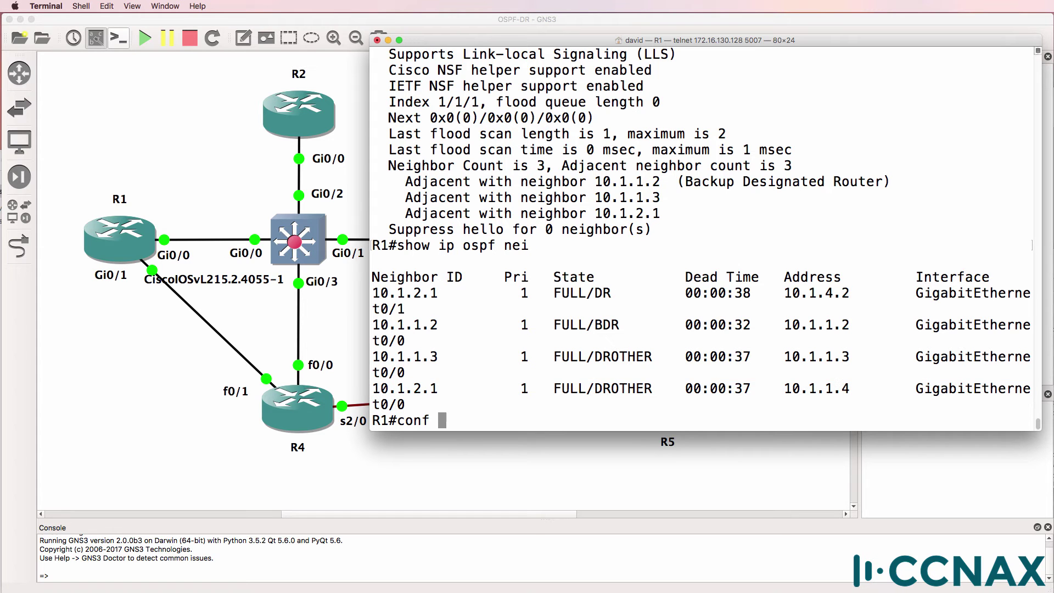
key(Return)
text(int f)
key(BackSpace)
text(g0/0)
key(Return)
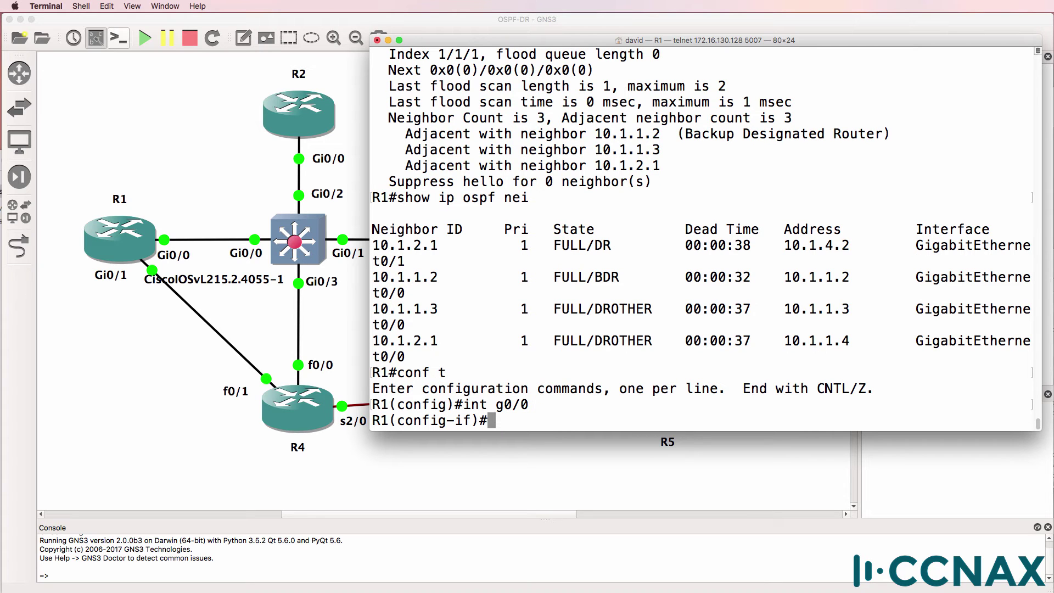
text(ip ospf p)
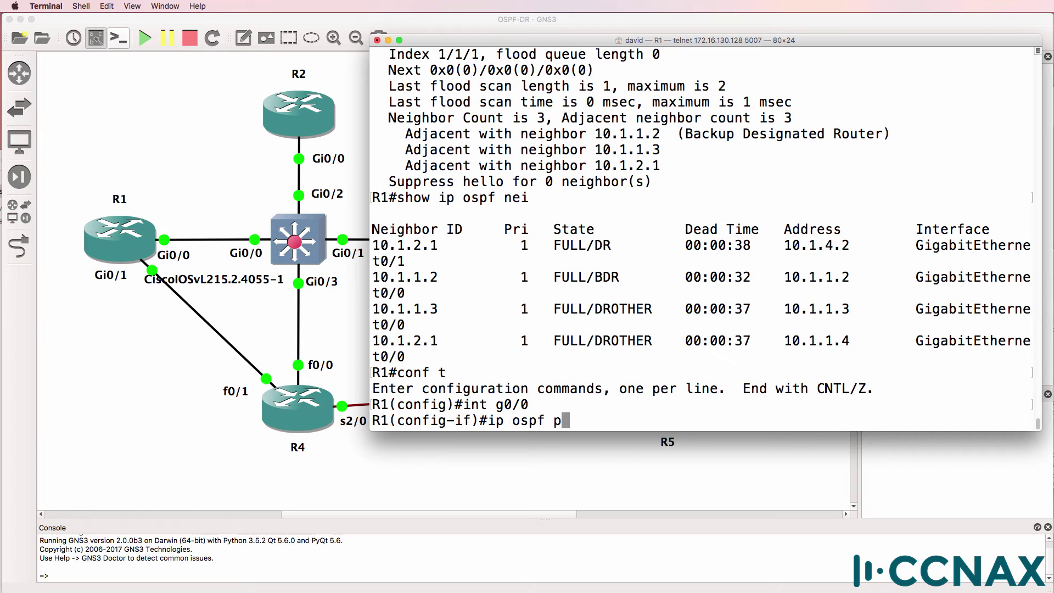
text(ri)
key(Tab)
text(0)
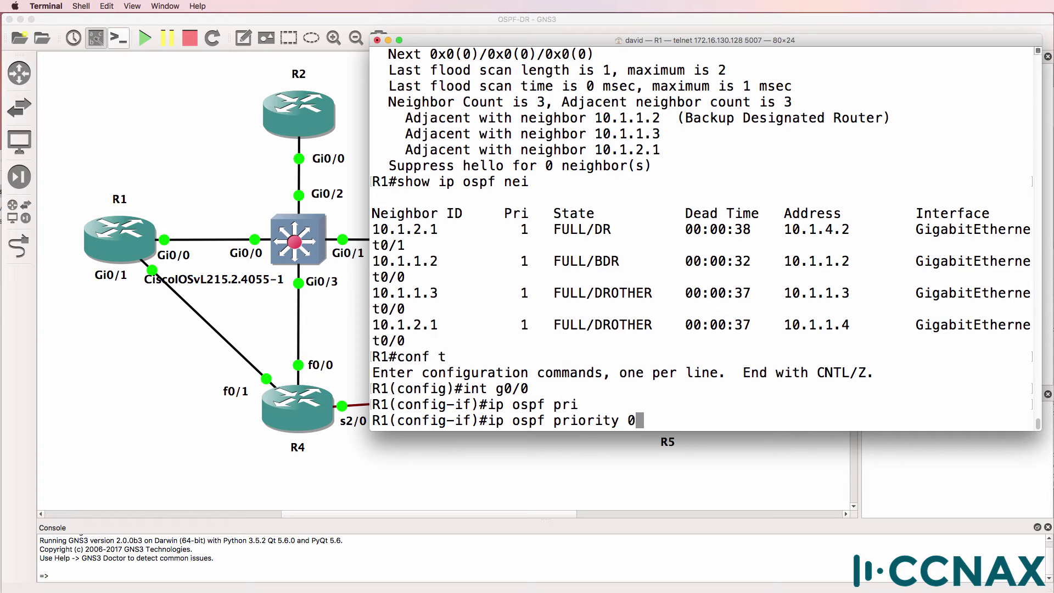
key(Return)
text(end)
key(Return)
text(sh ip)
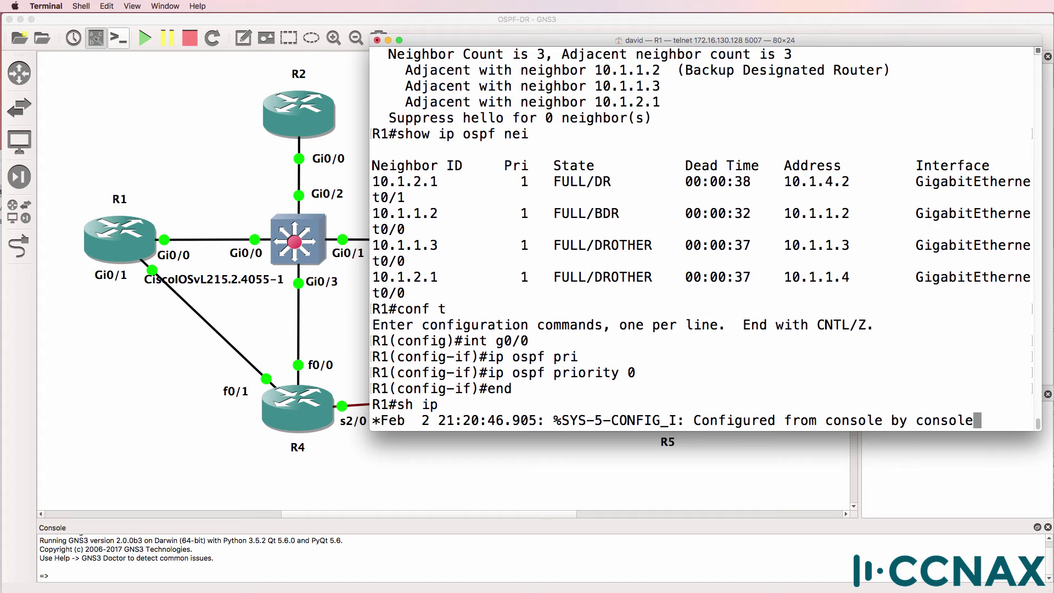
text( so)
key(BackSpace)
key(BackSpace)
- Run show ip ospf interface and mark Gi0/0's State DROTHER line and the new 10.1.2.1 adjacency message
text(os)
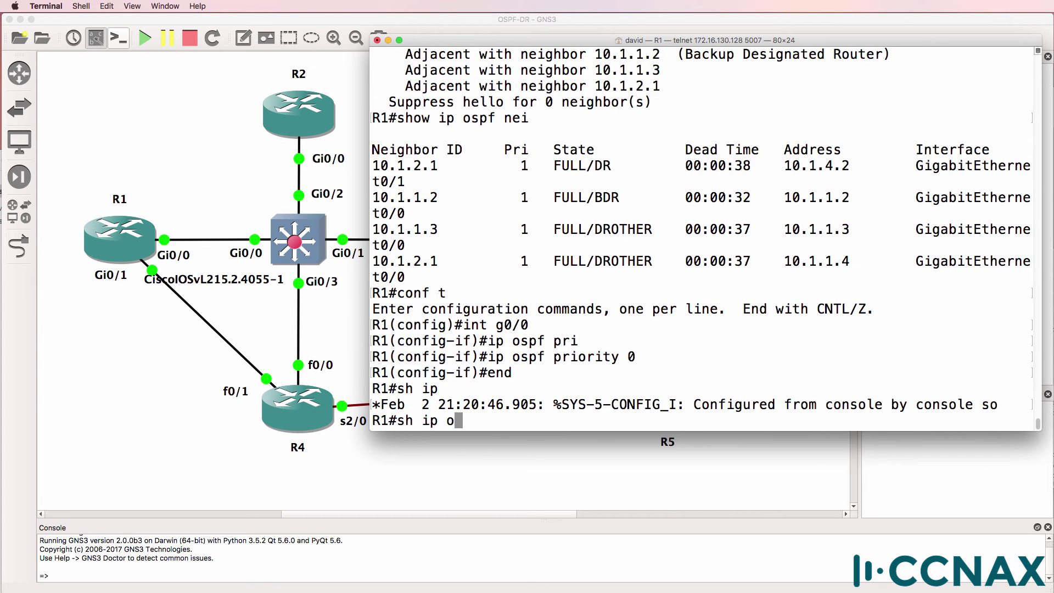
key(Tab)
text(in)
key(Tab)
key(Return)
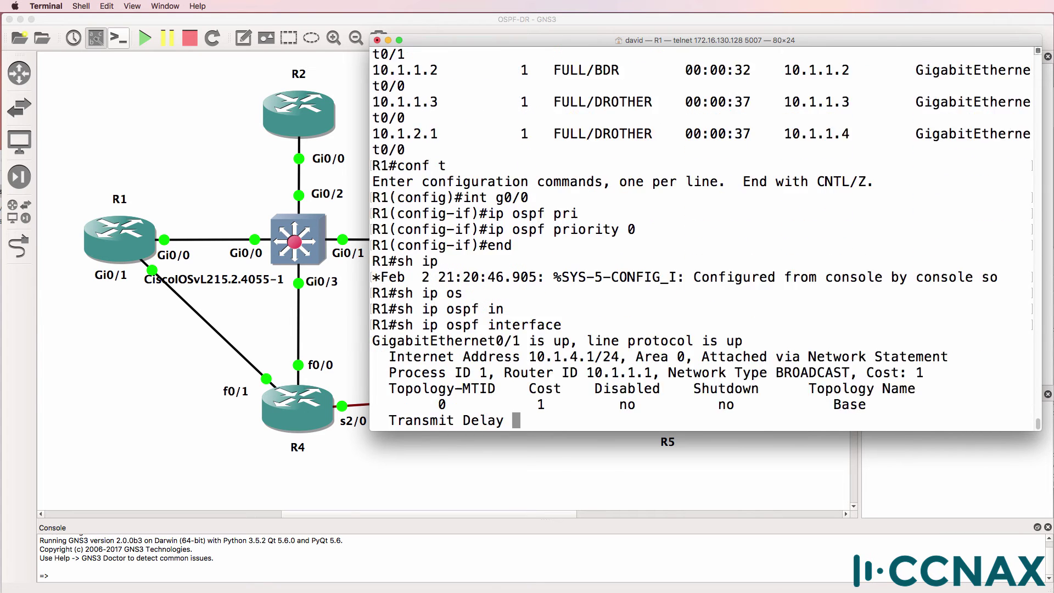
key(space)
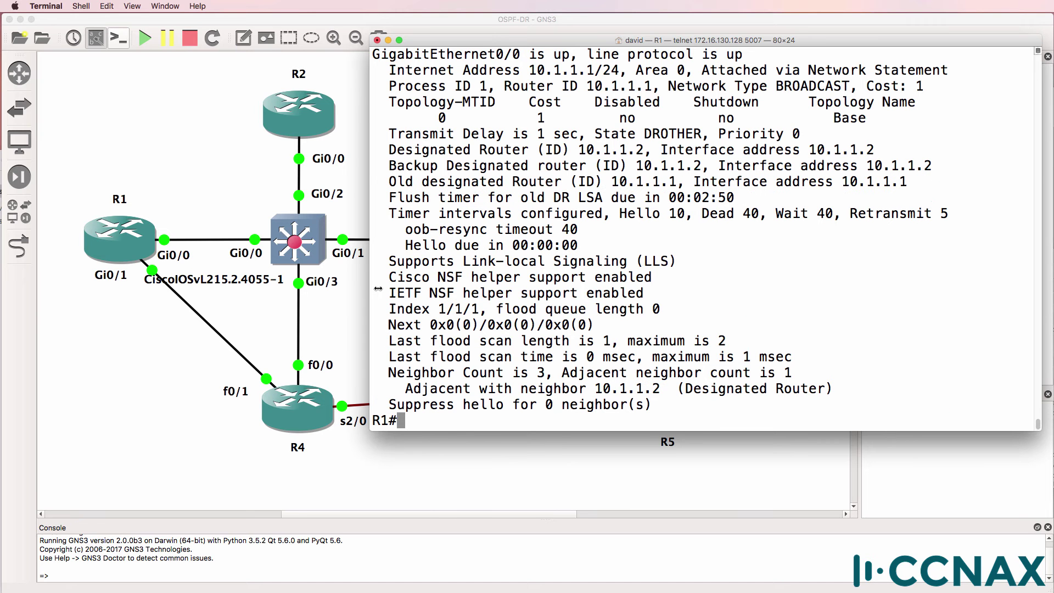
drag(711, 134, 595, 135)
drag(571, 53, 380, 53)
drag(702, 135, 592, 109)
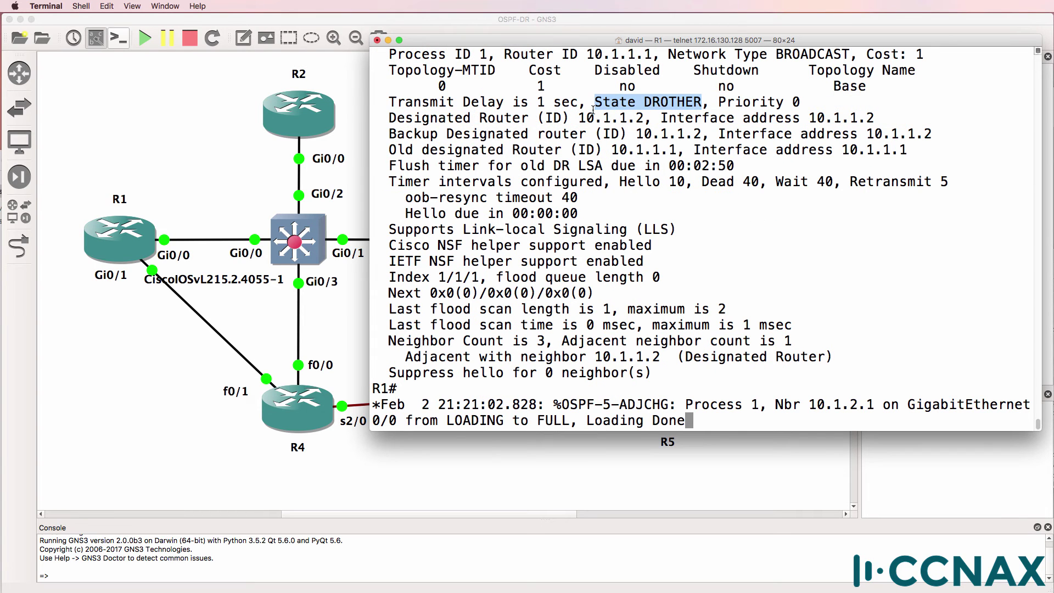
drag(694, 420, 340, 400)
- List R1's OSPF neighbors again with sh ip ospf neighbor
key(Return)
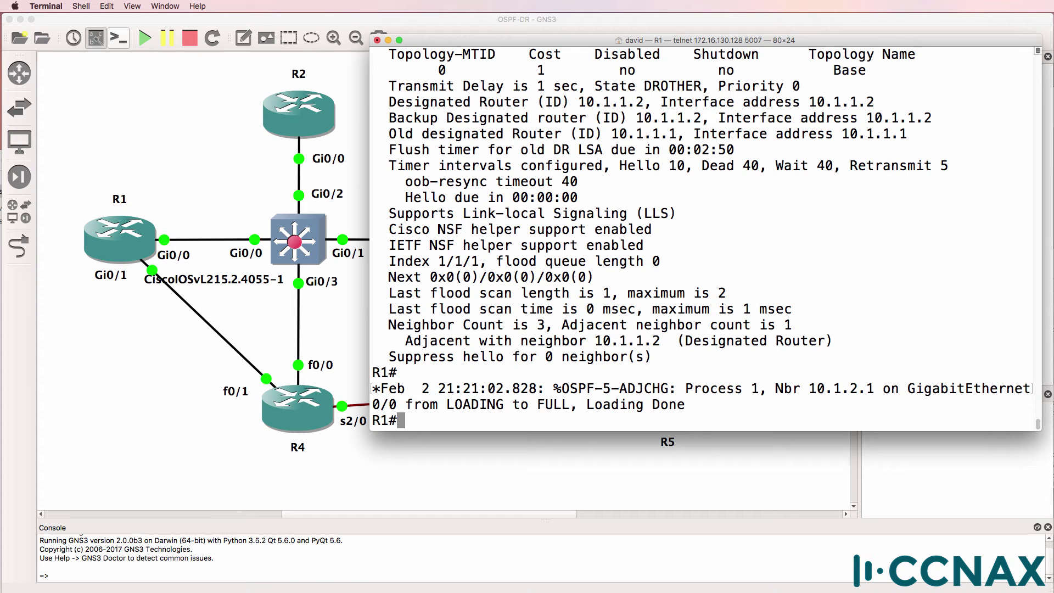
text(sh ip ospf n)
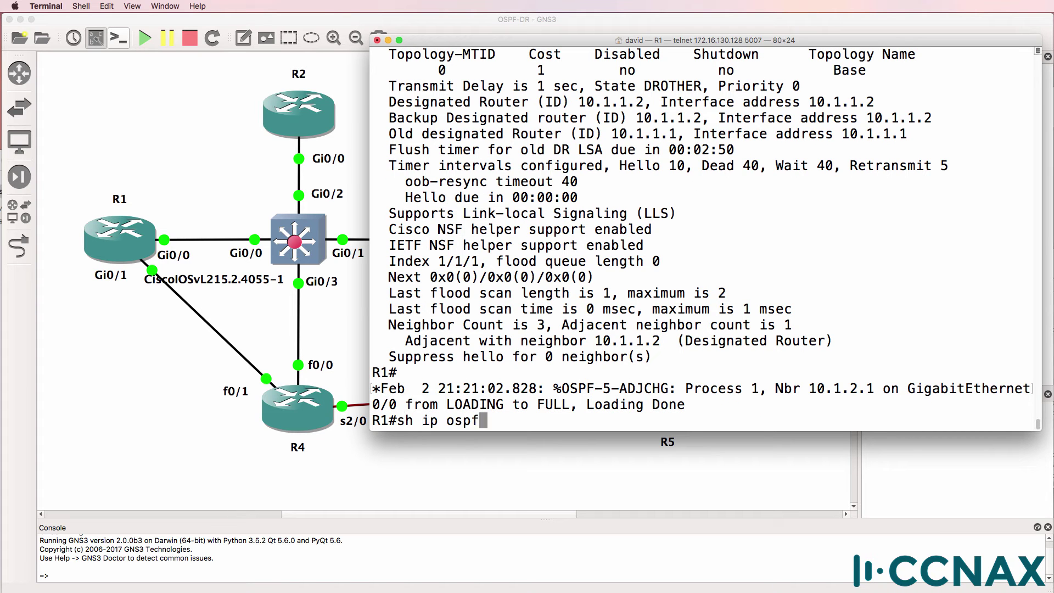
key(Tab)
text(ei)
key(Tab)
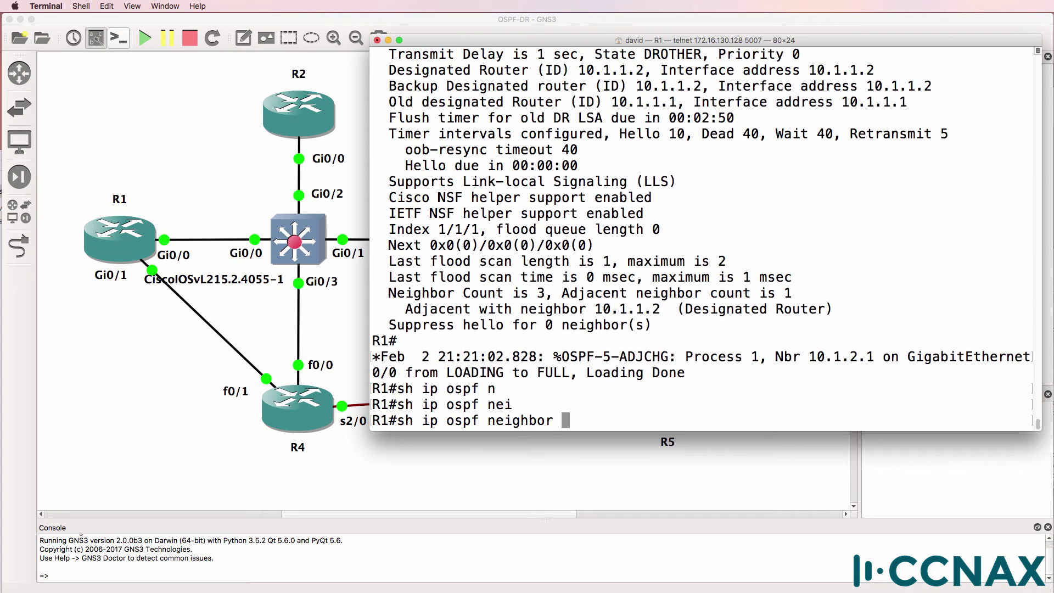
key(Return)
- Mark the 10.1.1.2 FULL/DR, 10.1.1.3 and 10.1.2.1 FULL/BDR rows, then return to GNS3
drag(373, 325, 556, 347)
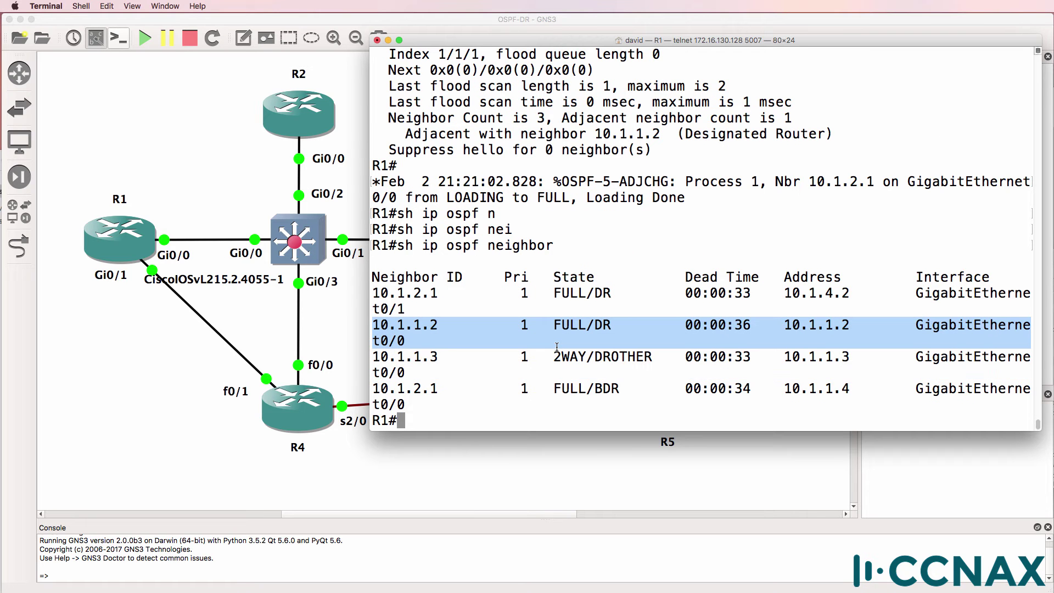
drag(374, 387, 427, 406)
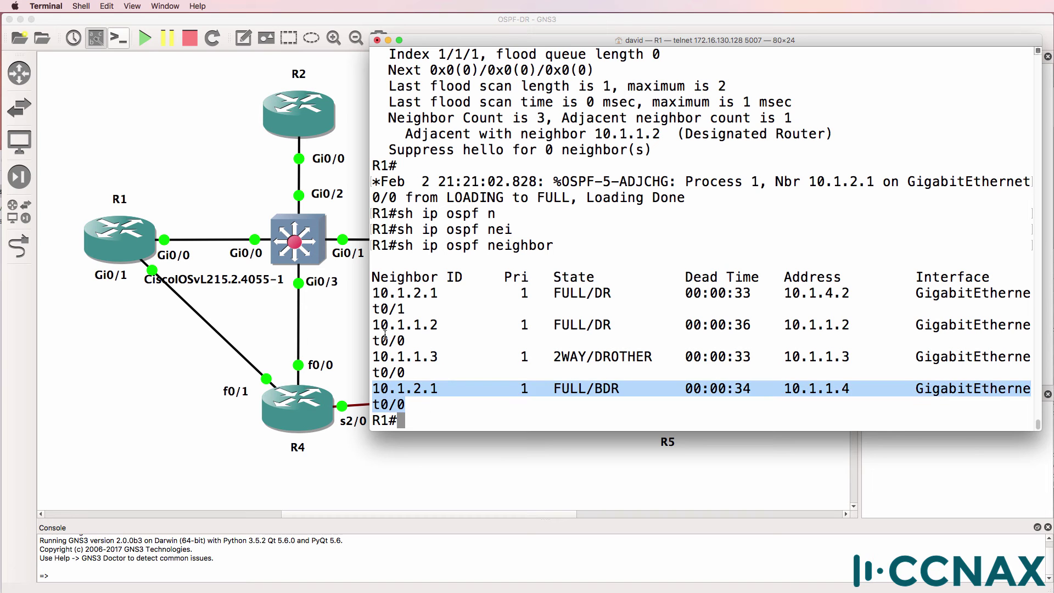
drag(405, 341, 377, 324)
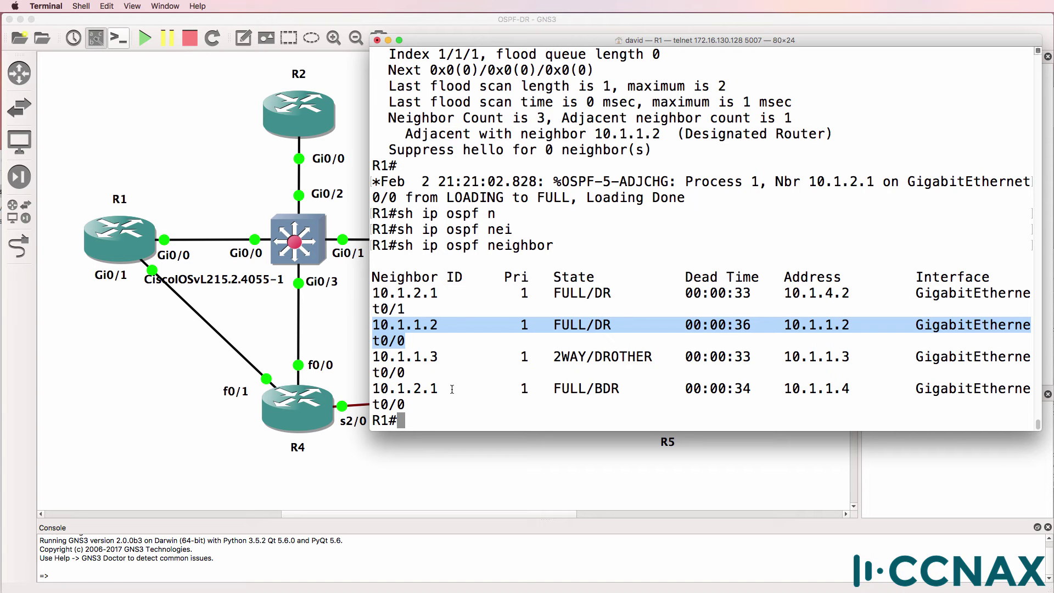
drag(458, 361, 371, 359)
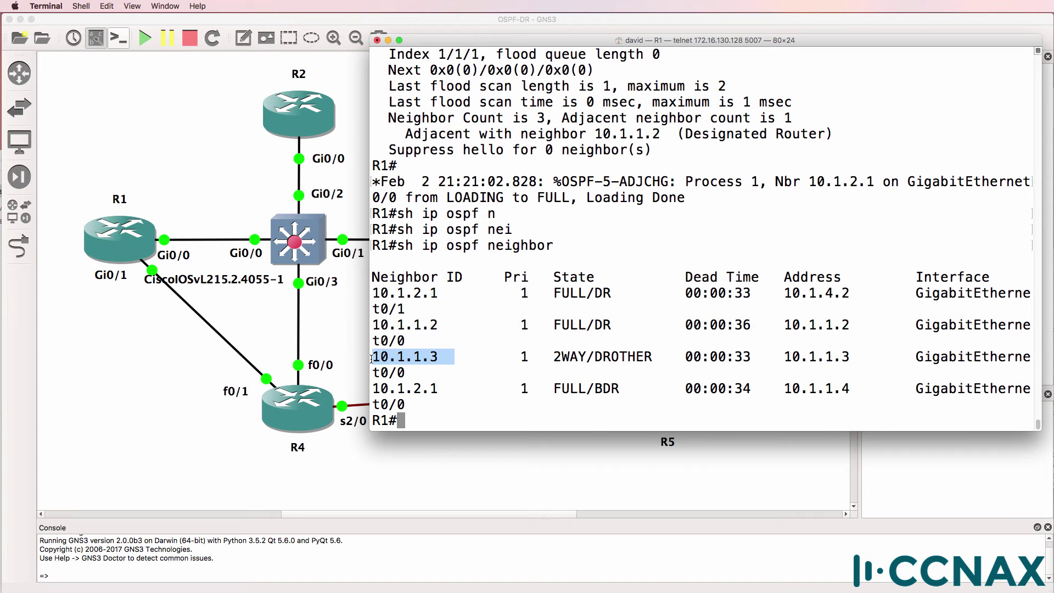
drag(419, 397, 373, 391)
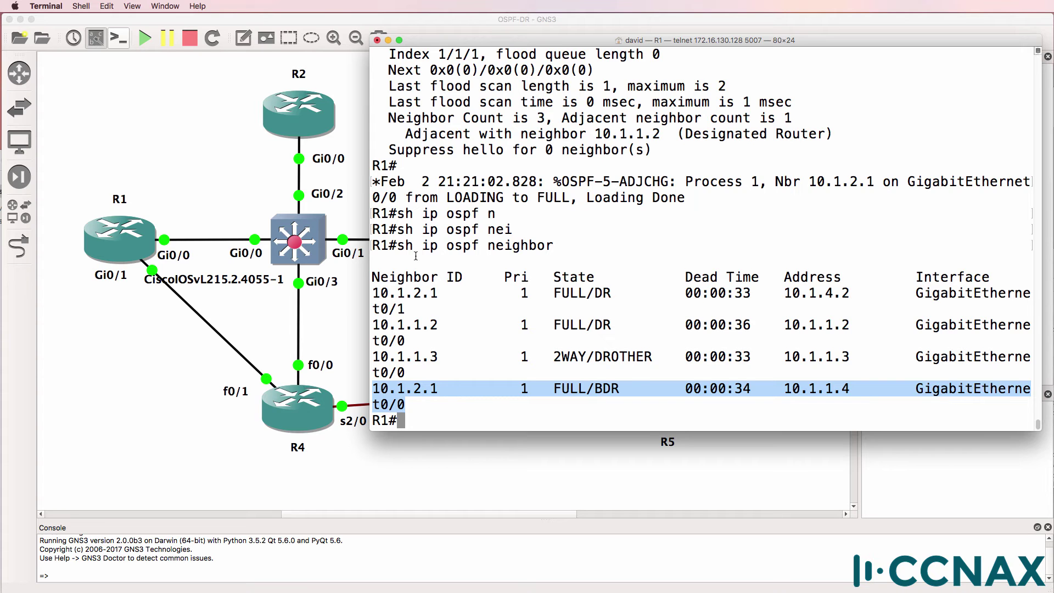
click(405, 22)
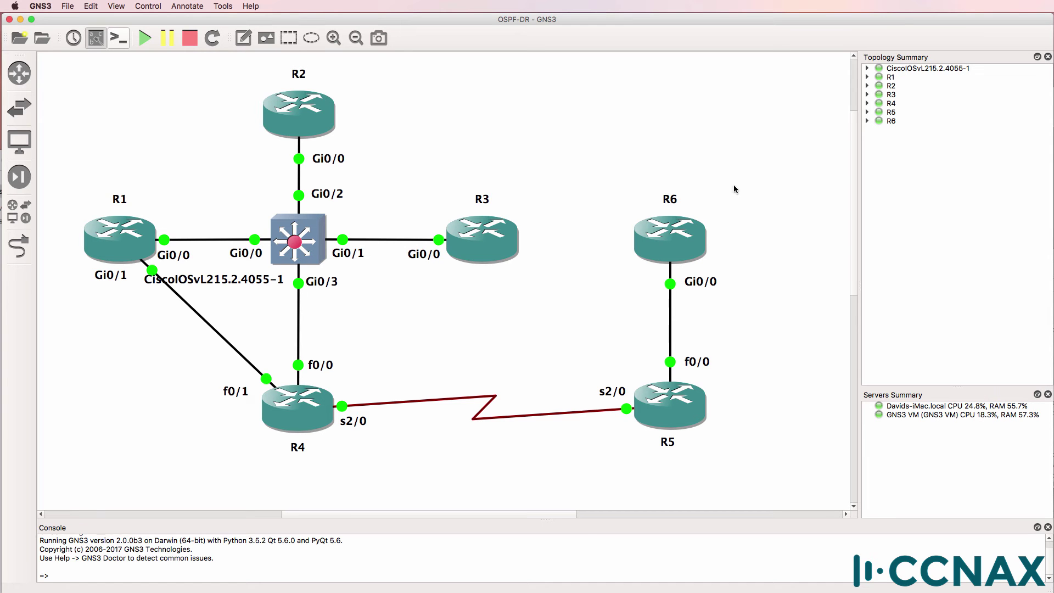
- Switch between windows, mark neighbor 10.1.2.1, and bring R1's console session to the front
key(super+Tab)
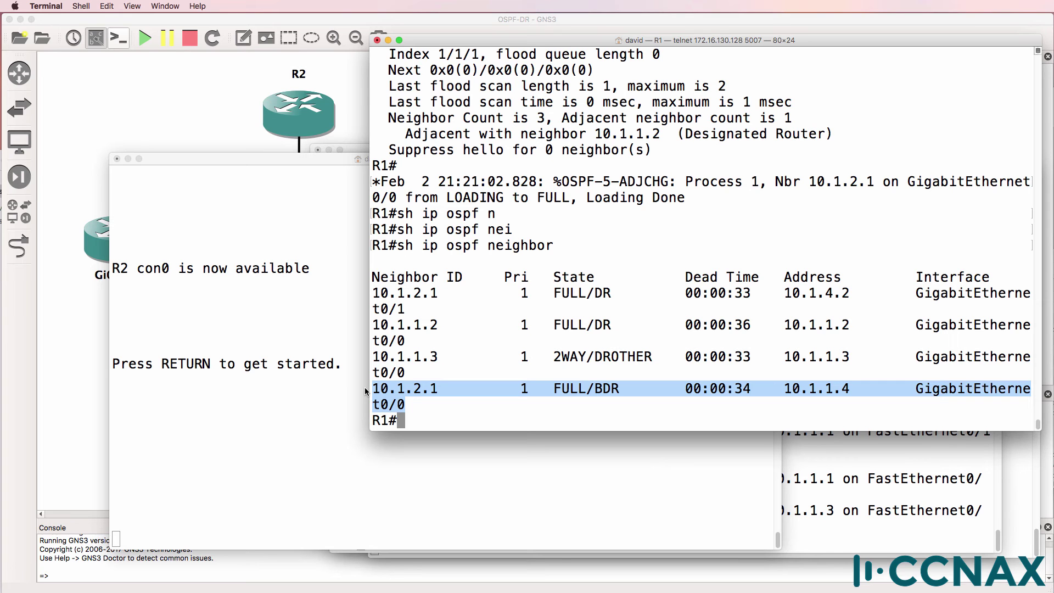
drag(442, 389, 354, 385)
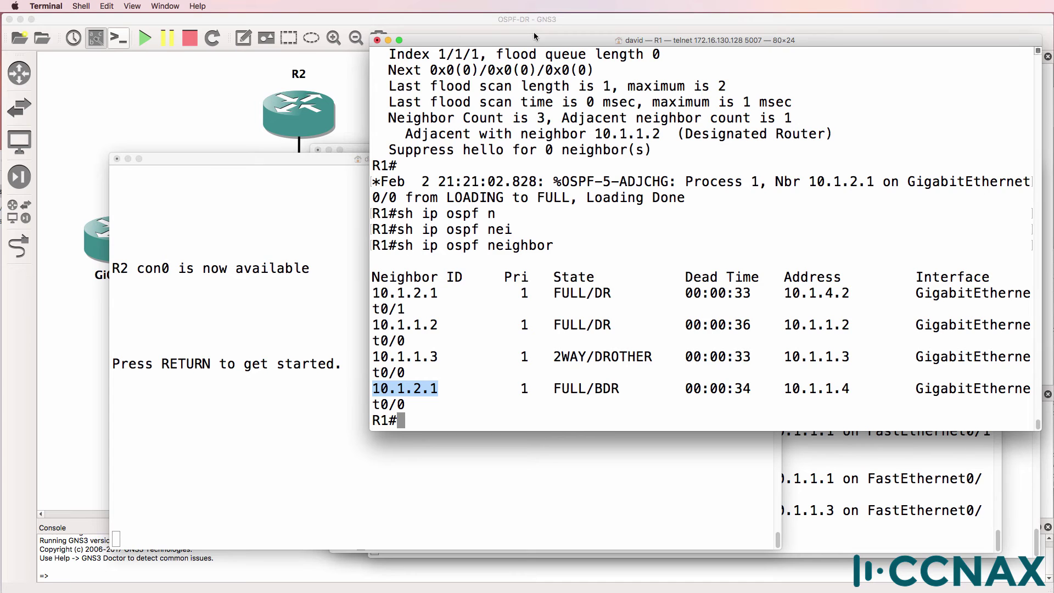
key(super+Tab)
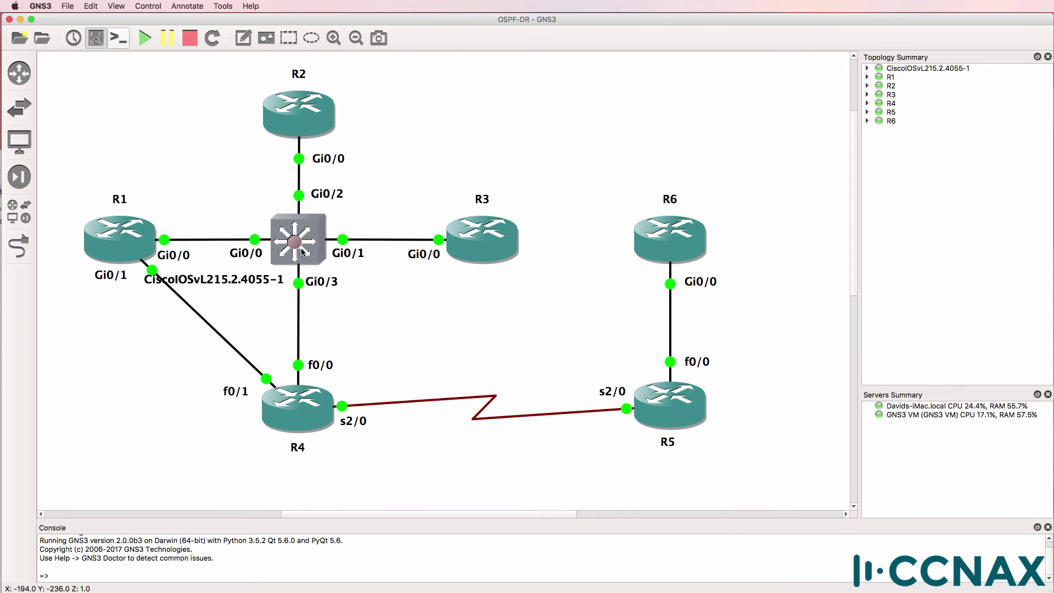
mouse_move(304, 254)
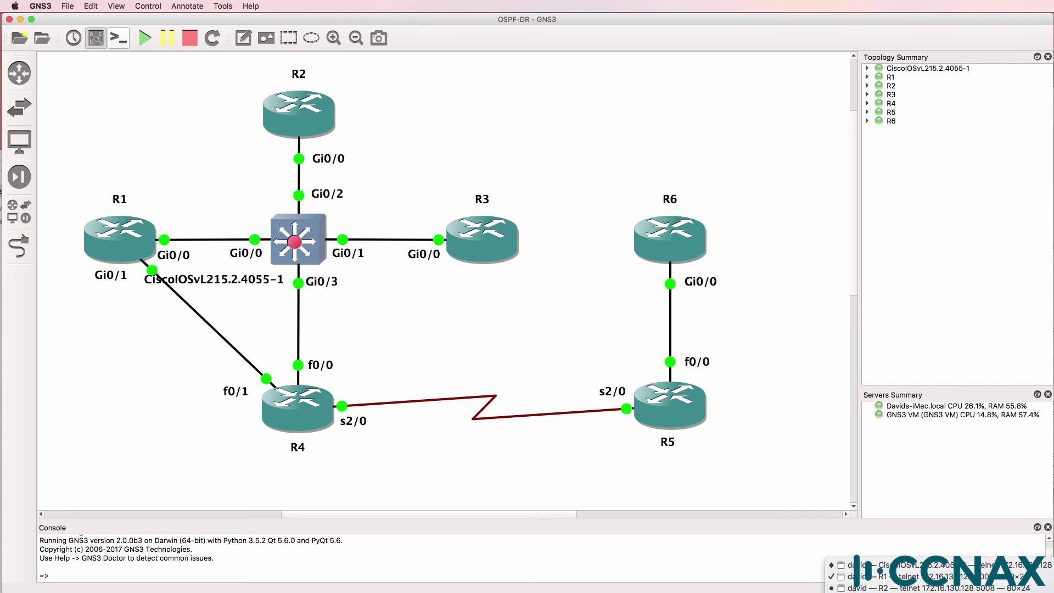
click(878, 576)
- Set R1's GigabitEthernet0/0 OSPF priority back to 1 and exit configuration mode
text(conf t)
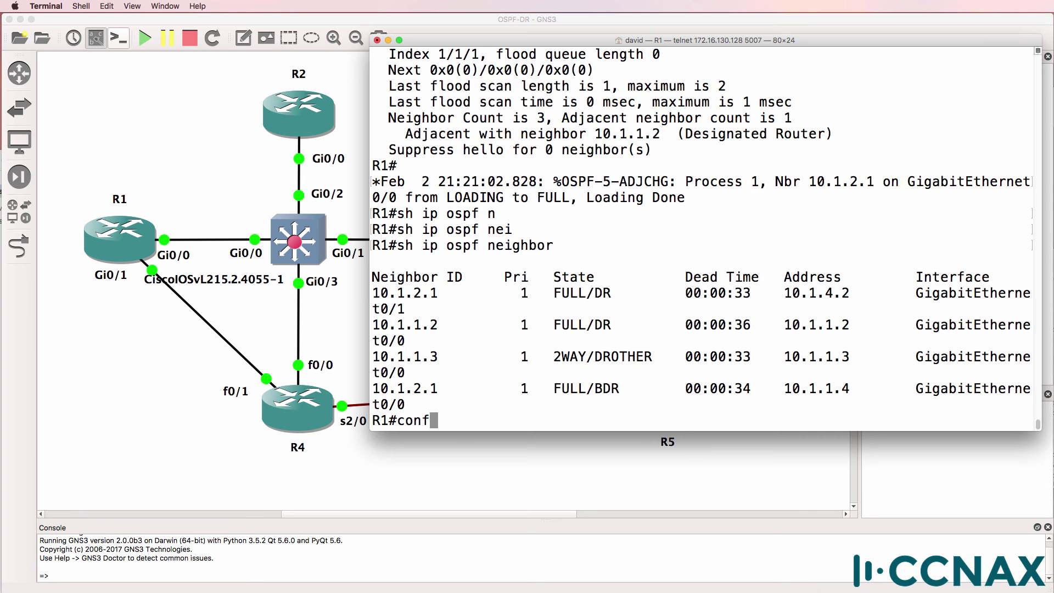
key(Return)
text(int )
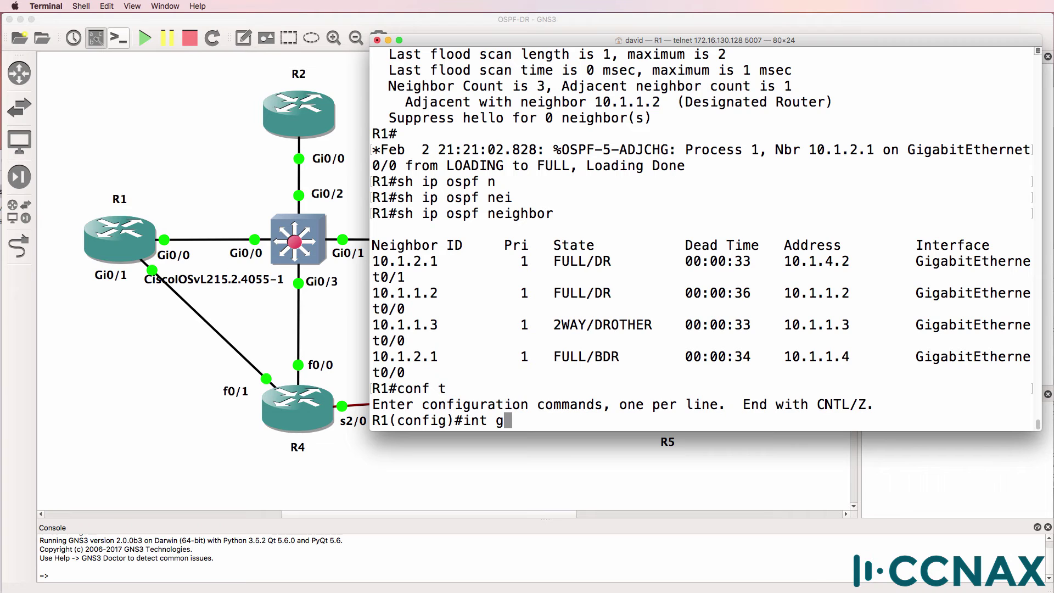
text(g0/0)
key(Return)
text(ip ospf pr)
key(Tab)
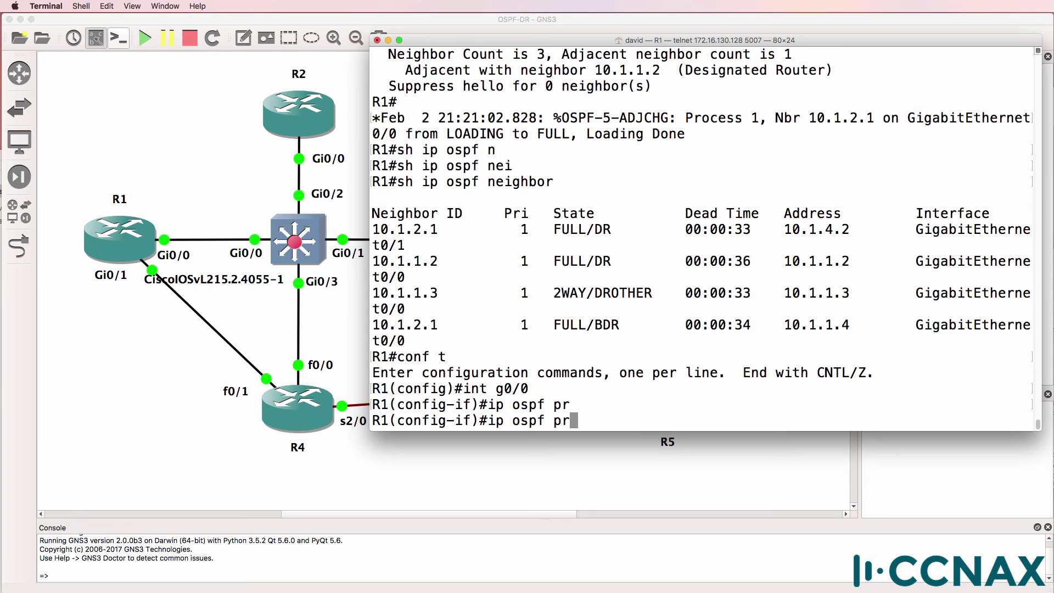
text(i)
key(Tab)
text(1)
key(Return)
text(end)
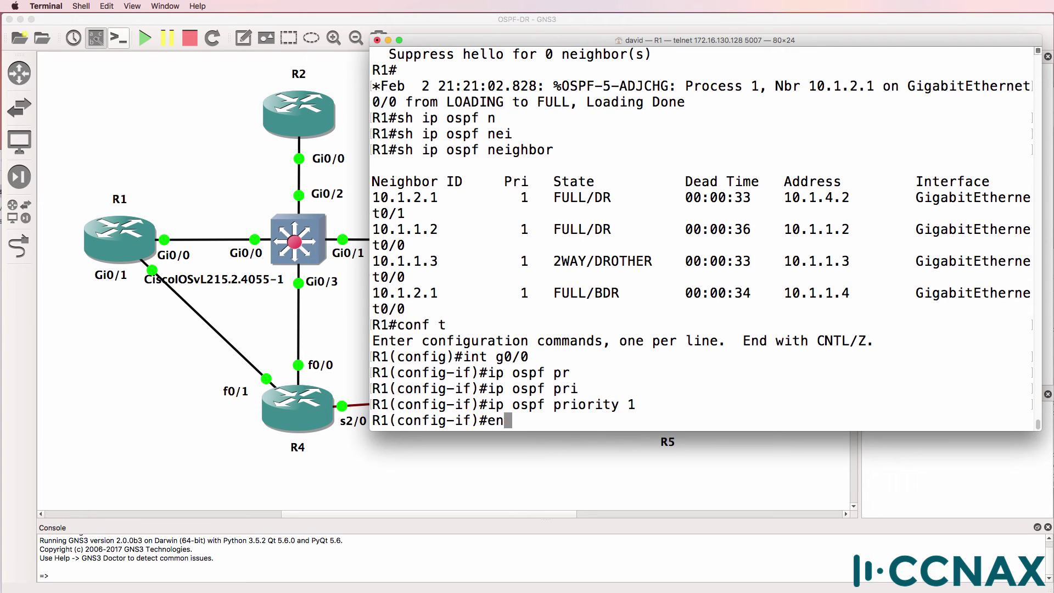
key(Return)
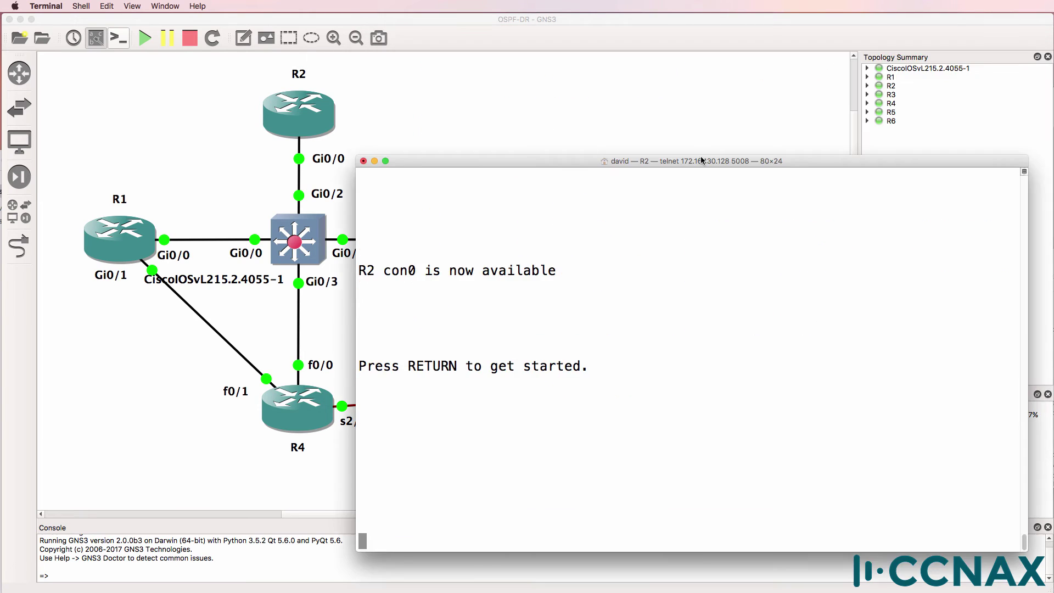
- Enter privileged mode on R2 and list its OSPF neighbours with sh ip ospf nei
key(Return)
text(en)
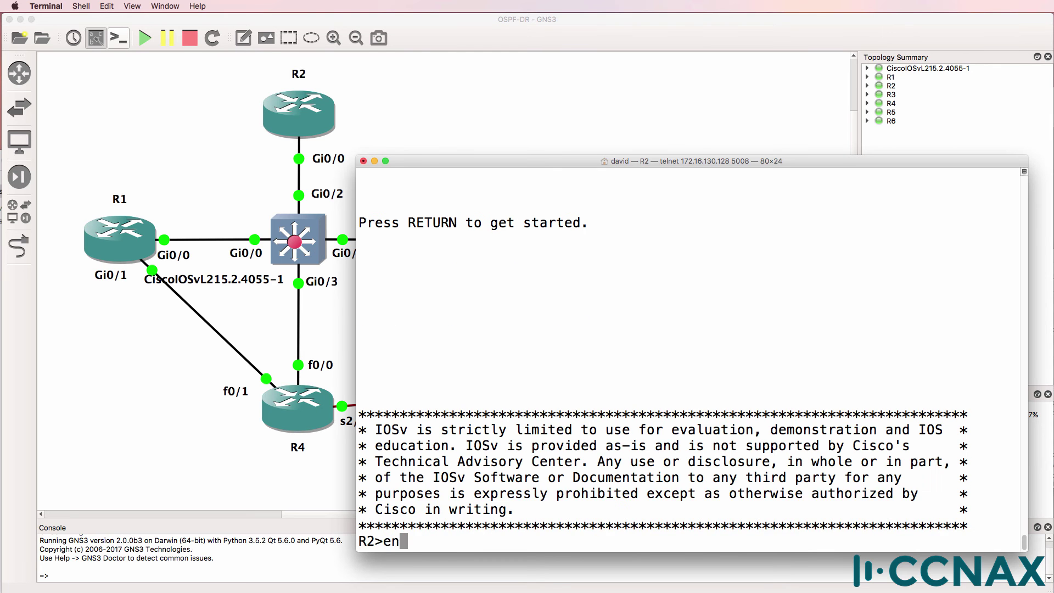
key(Return)
text(sh ip o)
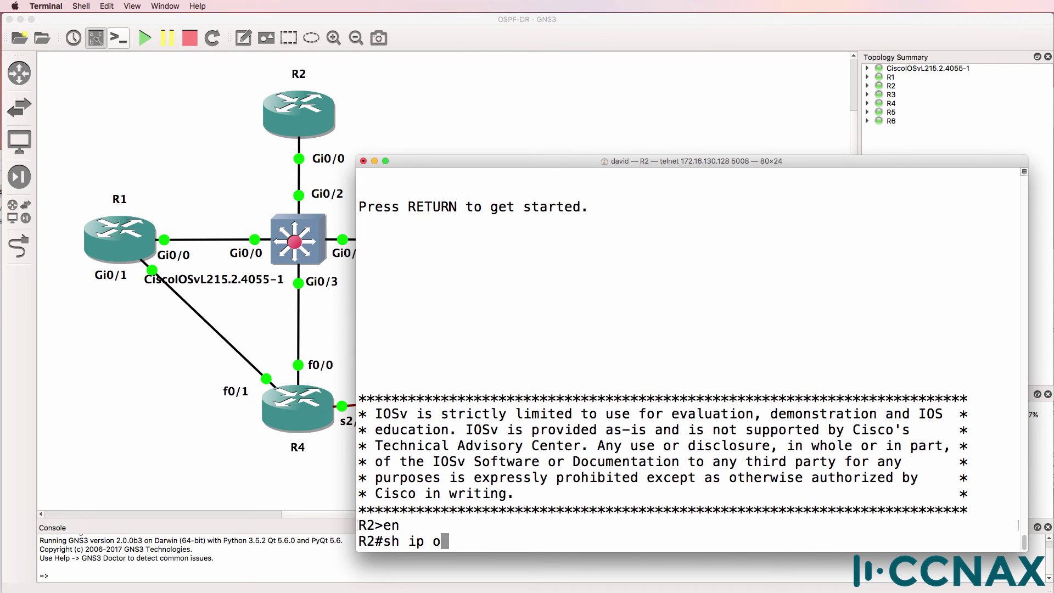
text(spf)
key(Return)
key(Up)
text(nei)
key(Return)
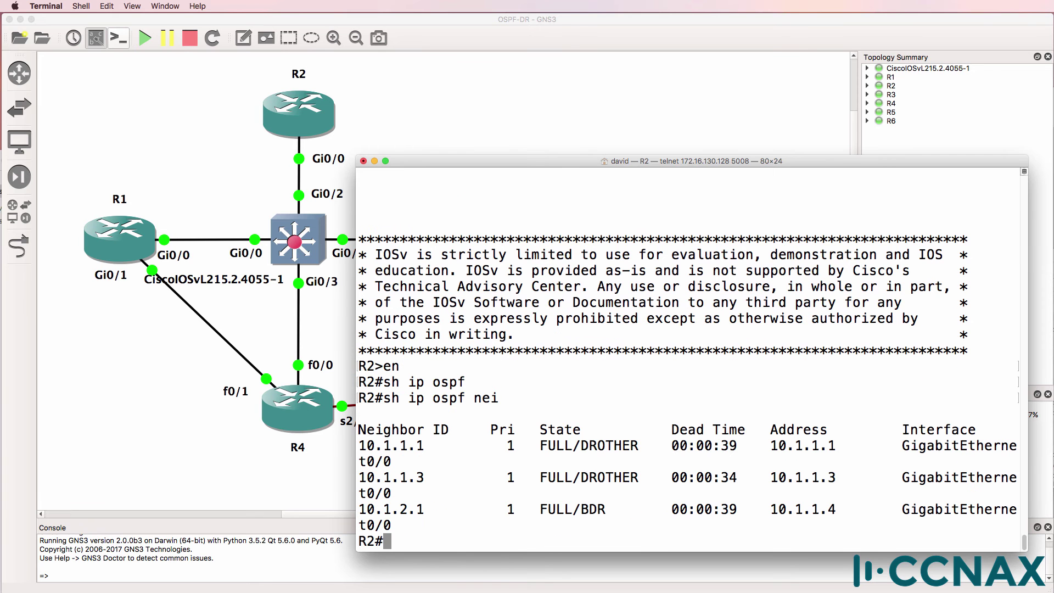
- Highlight 10.1.1.1 and 10.1.1.3 as FULL/DROTHER and 10.1.2.1 as FULL/BDR
drag(516, 447, 697, 437)
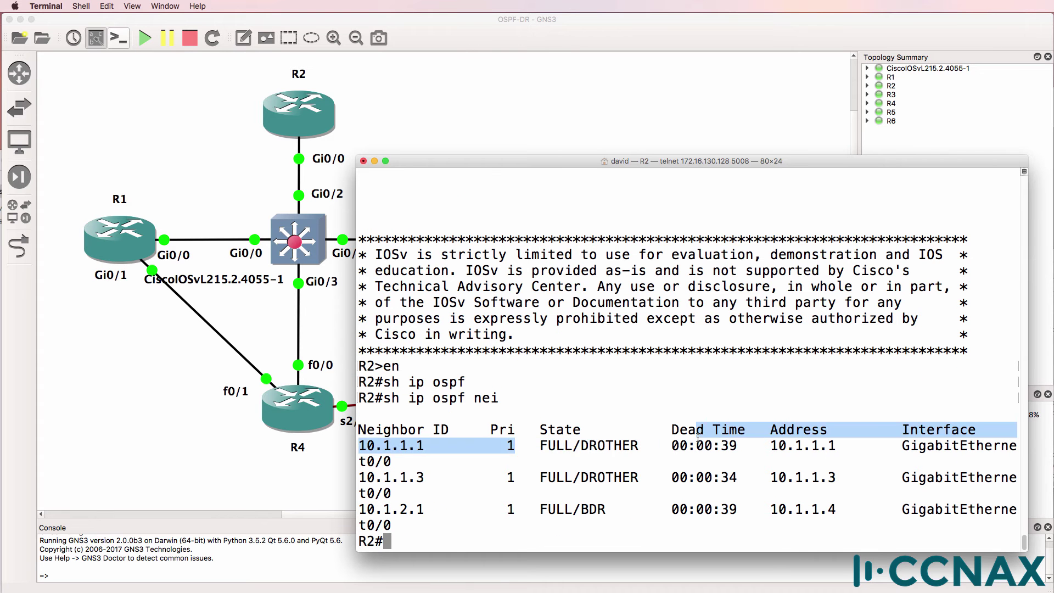
drag(532, 478, 639, 479)
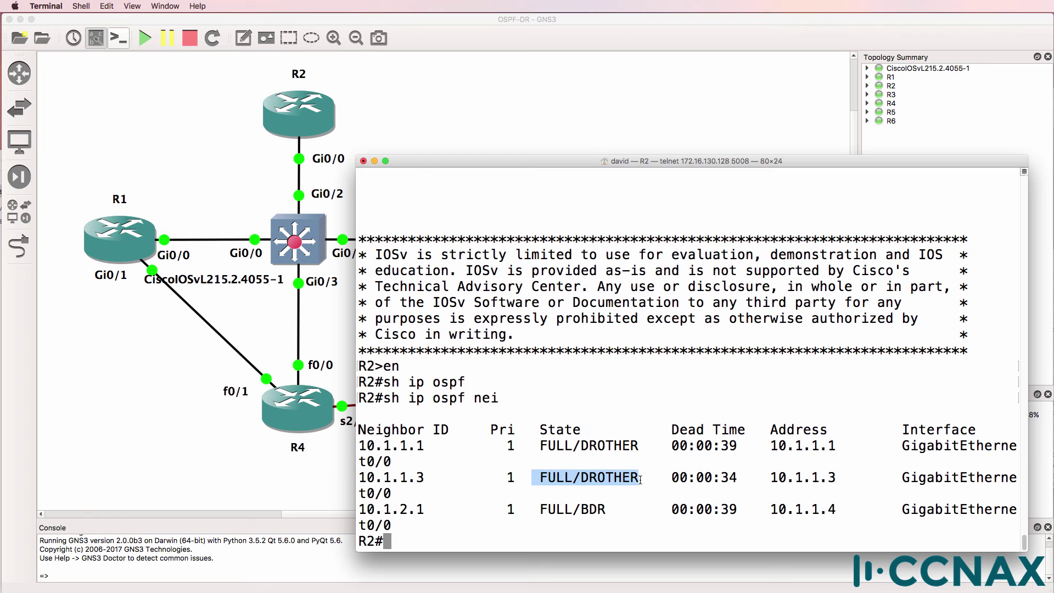
drag(539, 510, 638, 511)
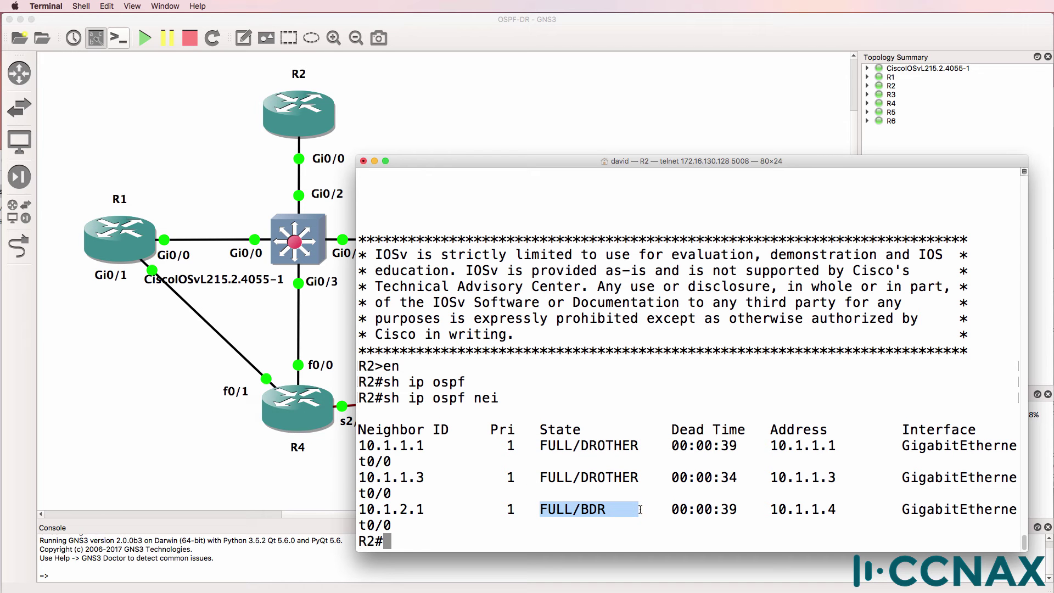
text(sh ip )
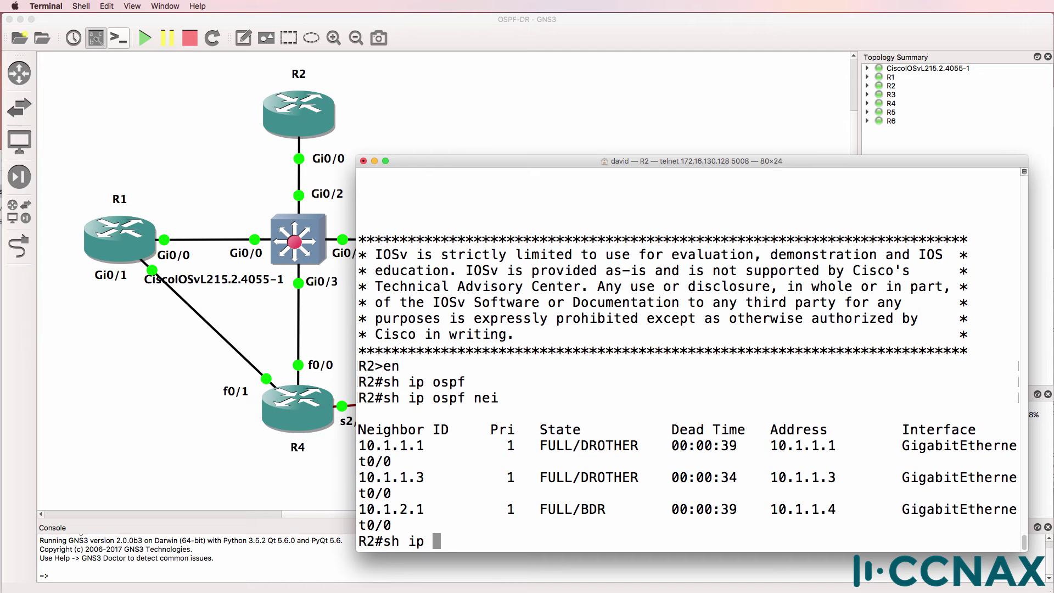
text(ospf int)
- Run 'sh ip ospf int' on R2 and highlight its DR state, BDR 10.1.2.1 and adjacencies
key(Return)
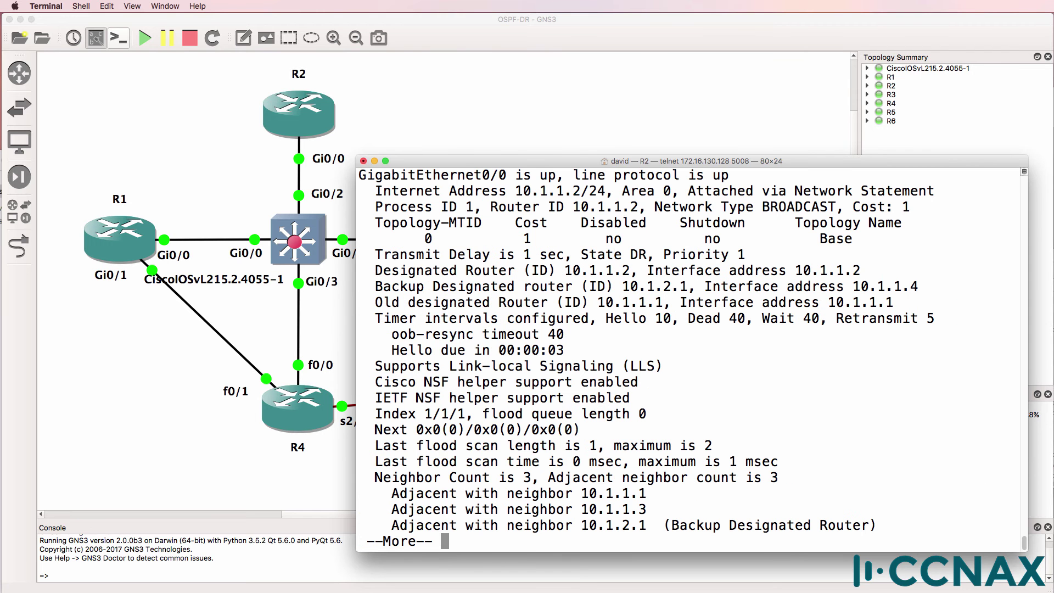
drag(648, 254, 582, 249)
key(space)
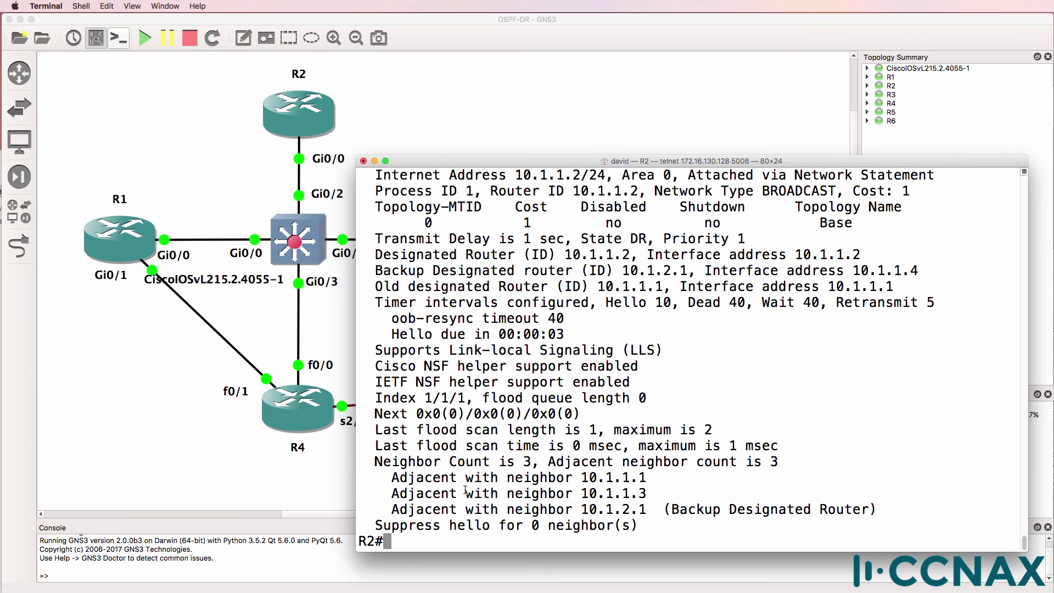
drag(366, 457, 896, 513)
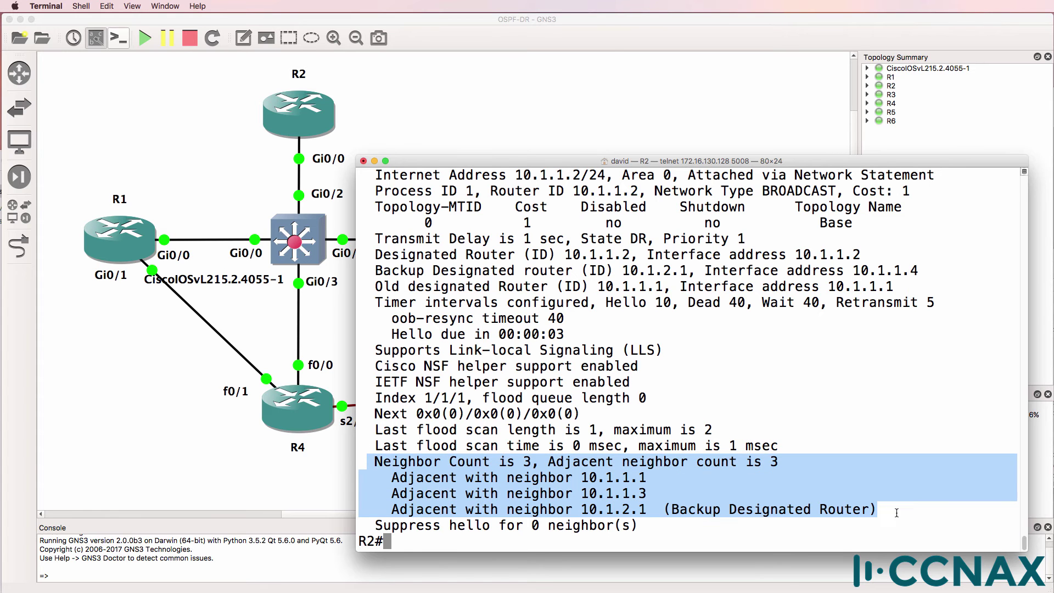
drag(654, 508, 874, 509)
drag(648, 493, 391, 483)
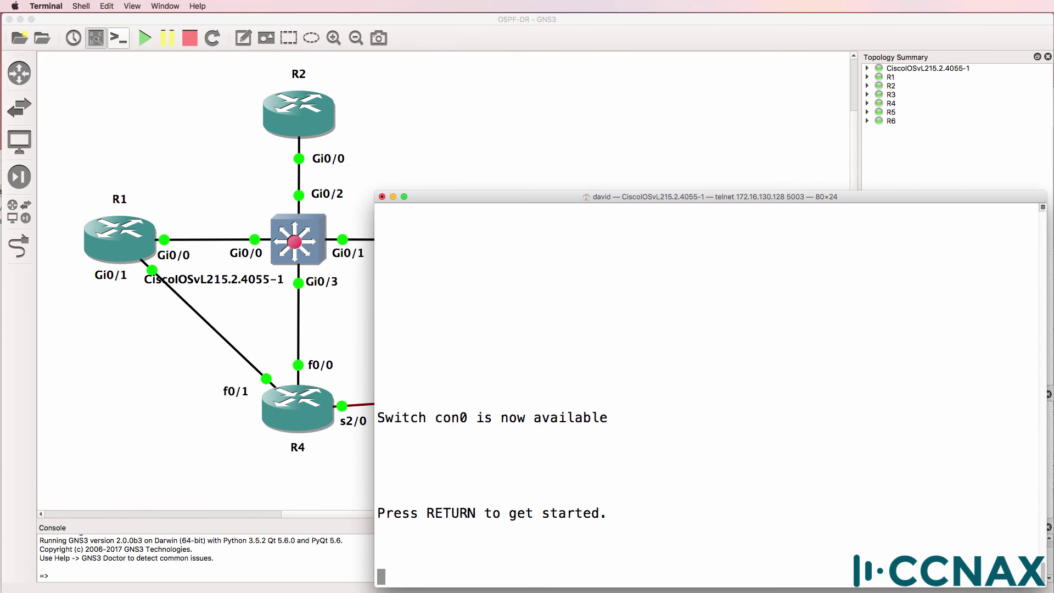
- On the switch console, enter privileged mode with 'en' and global configuration with 'conf t'
key(Return)
text(en)
key(Return)
text(conf t)
key(Return)
- Shut down switch interface range gigabitEthernet 0/0 - 3
text(int r)
key(Tab)
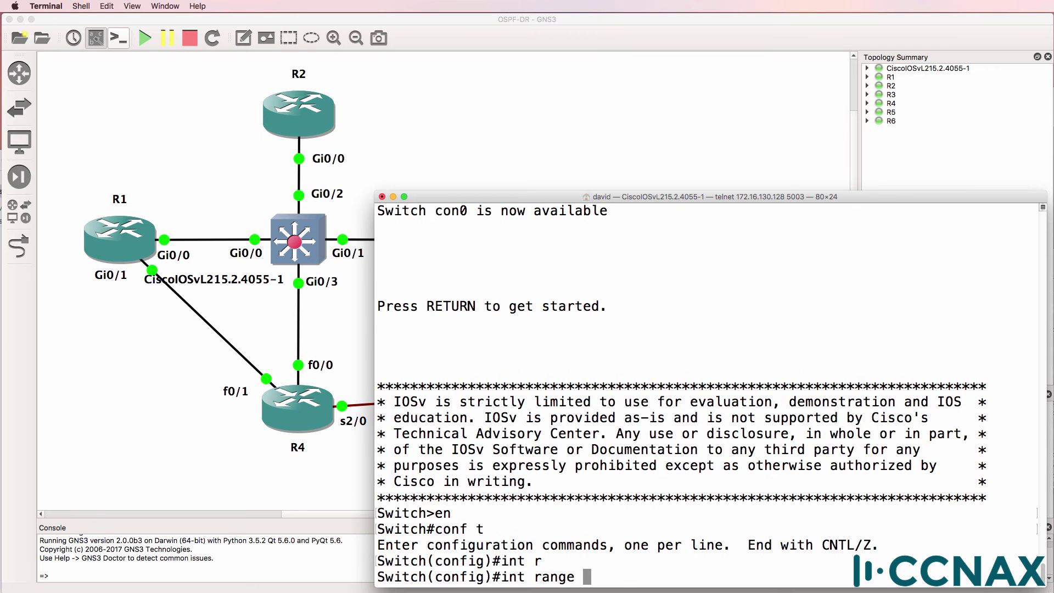
text(?g0/)
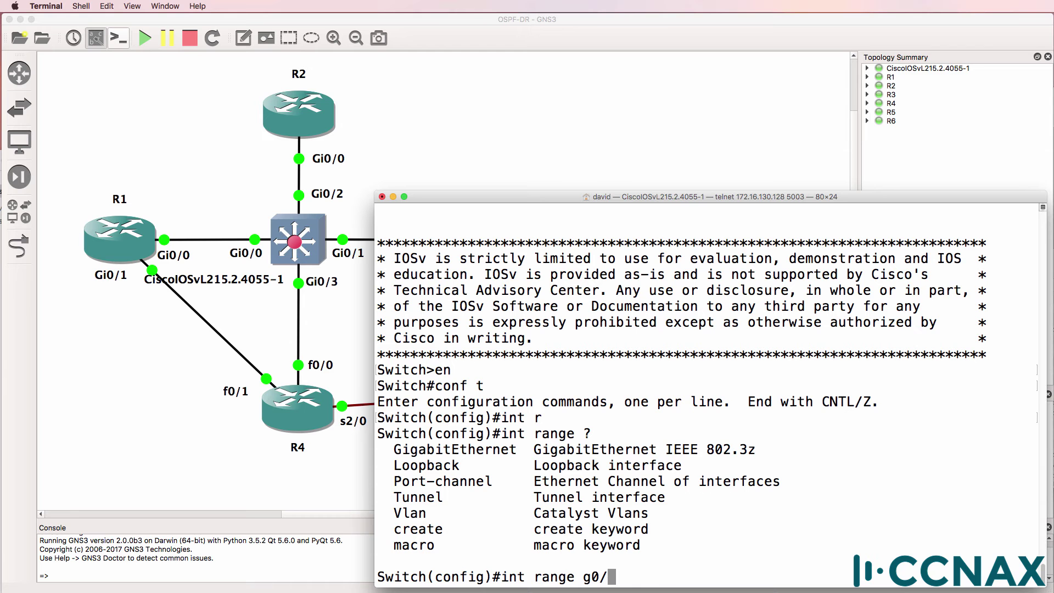
key(BackSpace)
key(BackSpace)
key(Tab)
text(0/0 )
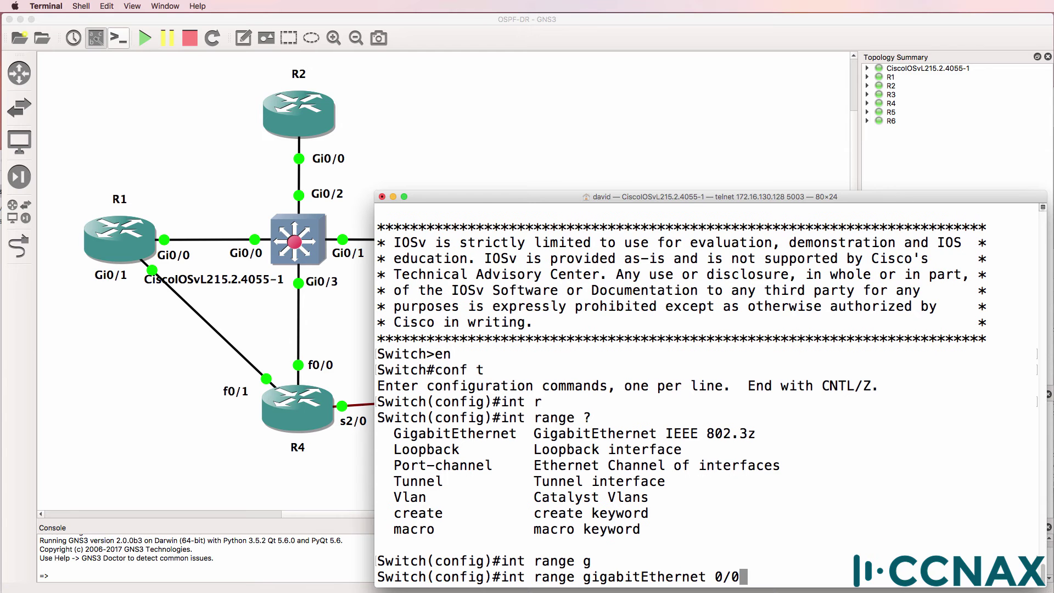
text(?- ?)
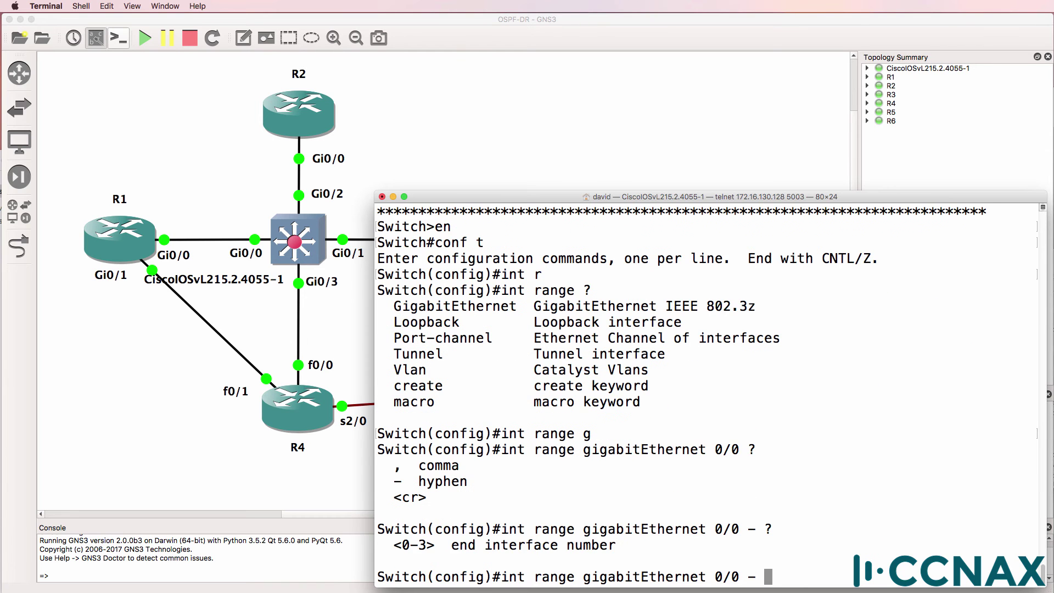
text(3)
key(Return)
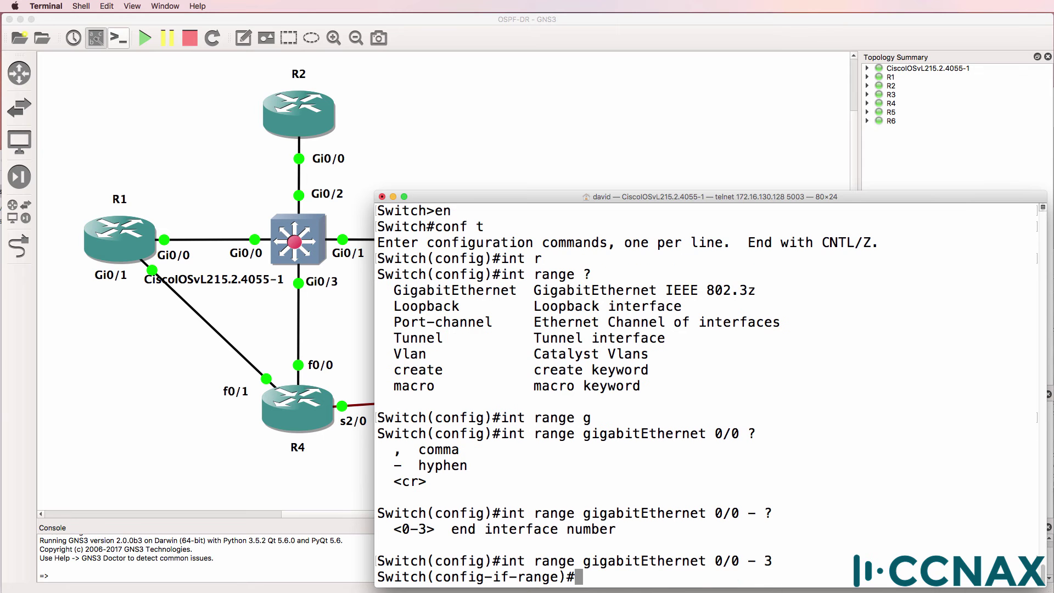
text(shut)
key(Return)
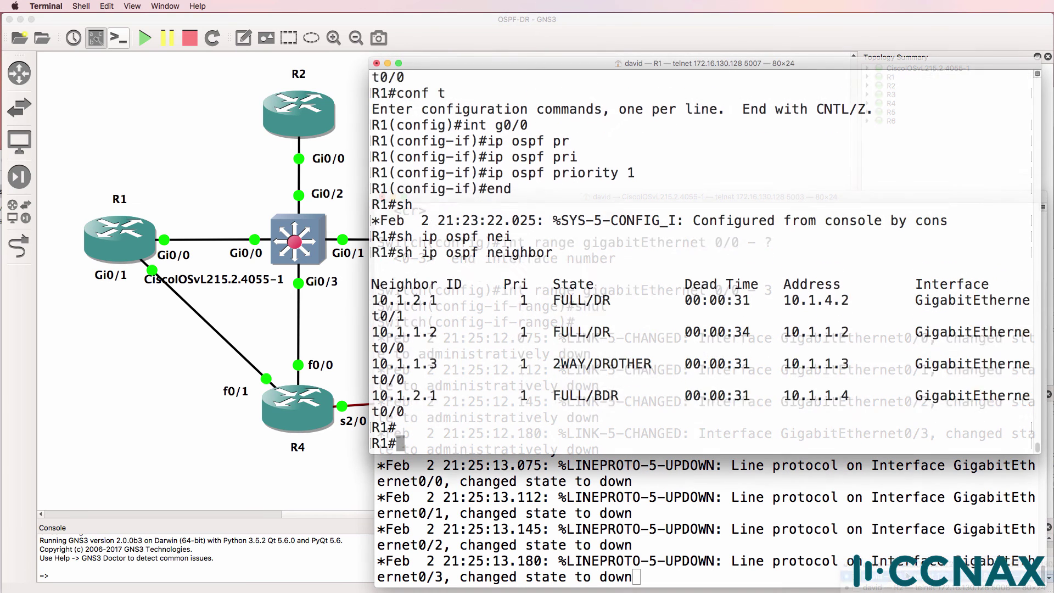
- Rerun 'sh ip ospf neighbor' on R1, which still lists all four neighbours
key(Return)
key(Up)
key(Return)
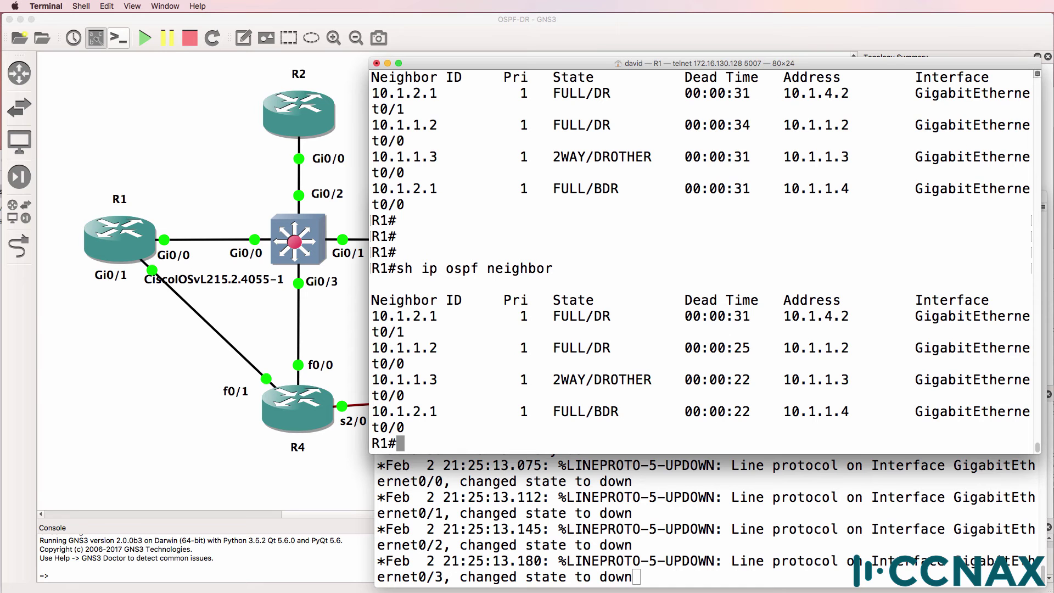
- Rerun R1's neighbour listing and highlight the Gi0/0 dead-timer-expired ADJCHG messages
key(Up)
key(Return)
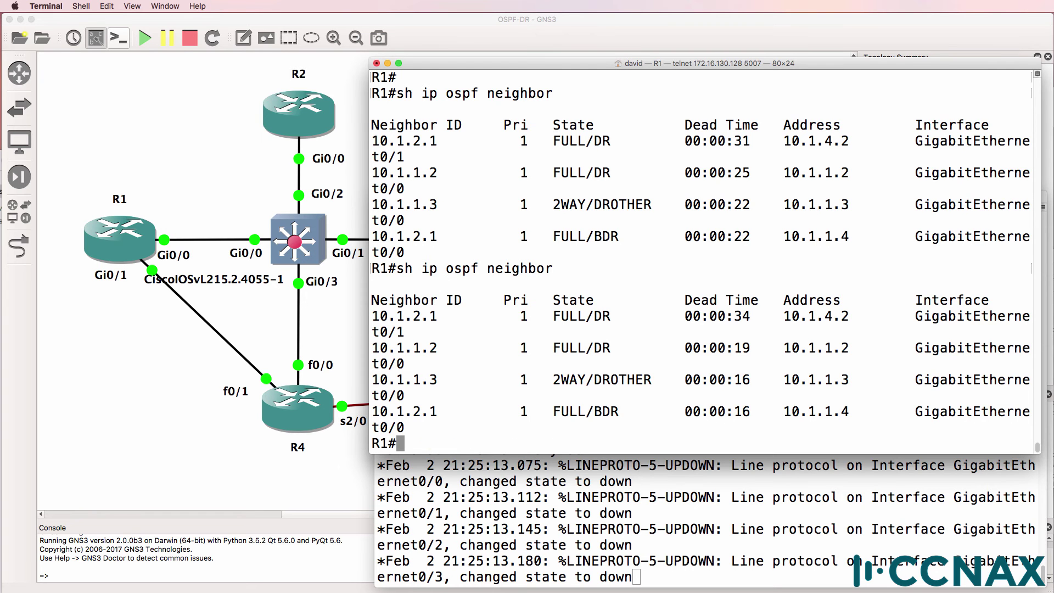
key(Up)
key(Return)
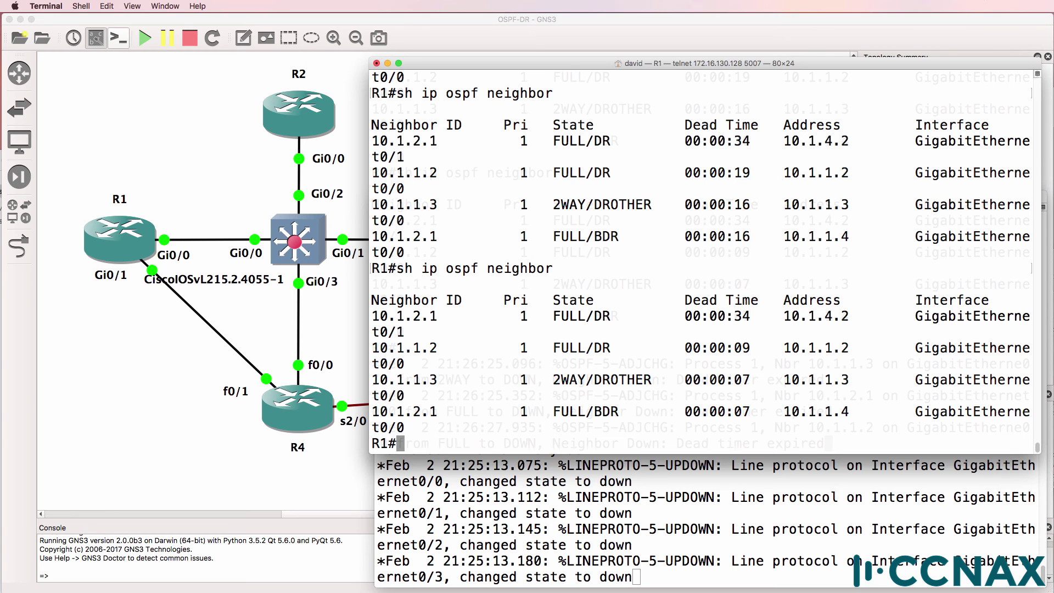
drag(470, 354, 943, 448)
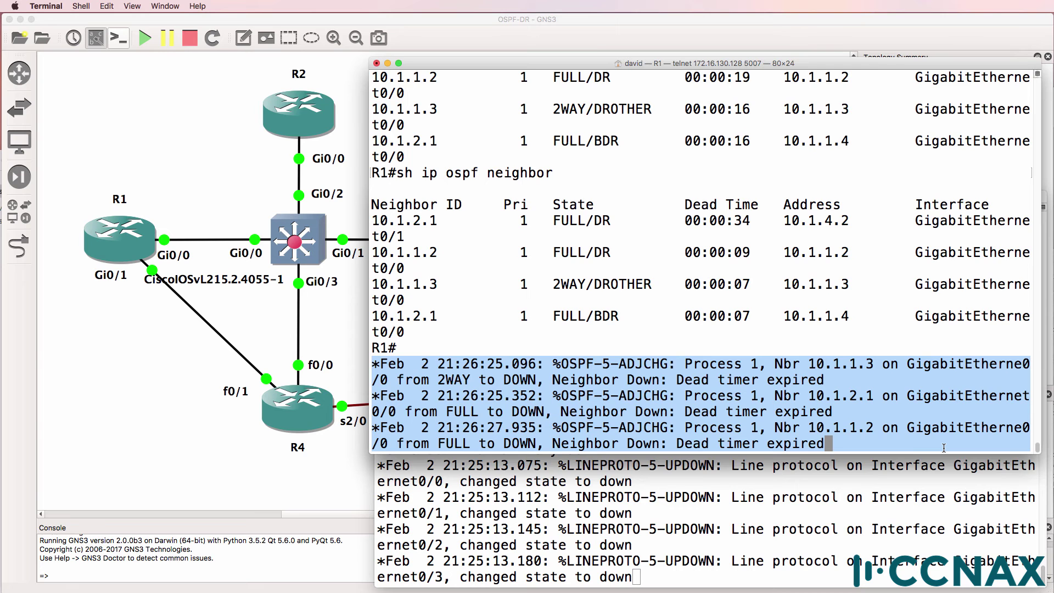
- Compare the old neighbour table with the new one showing only 10.1.2.1 on Gi0/1
key(Return)
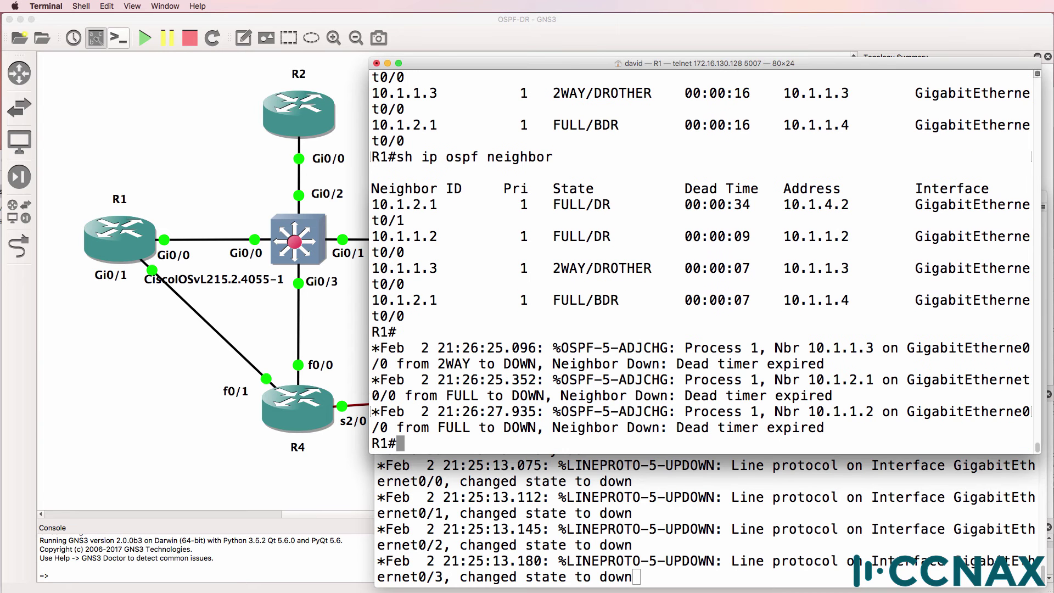
drag(373, 154, 449, 323)
key(Up)
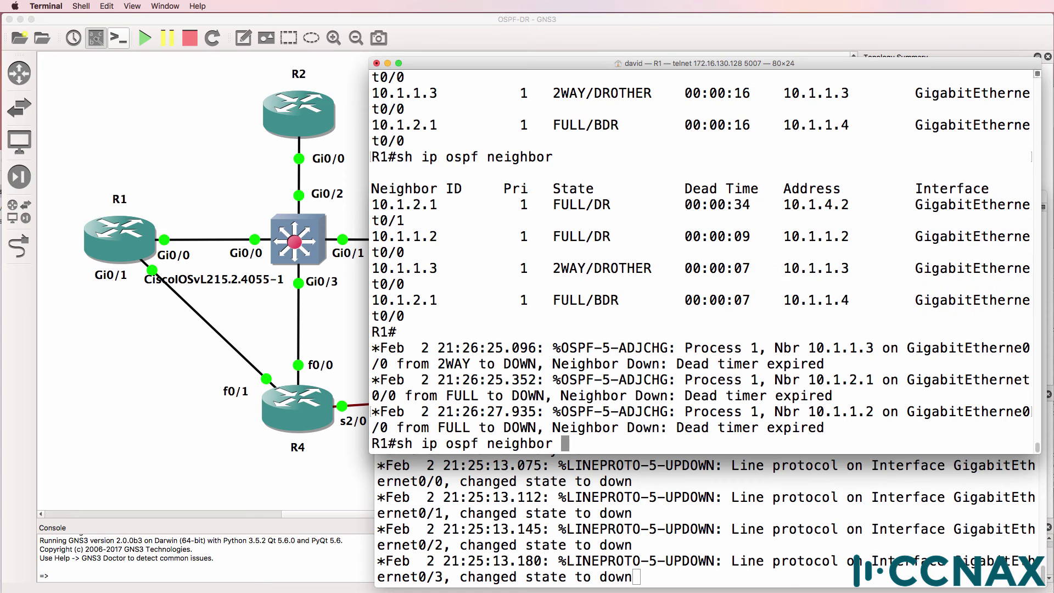
key(Return)
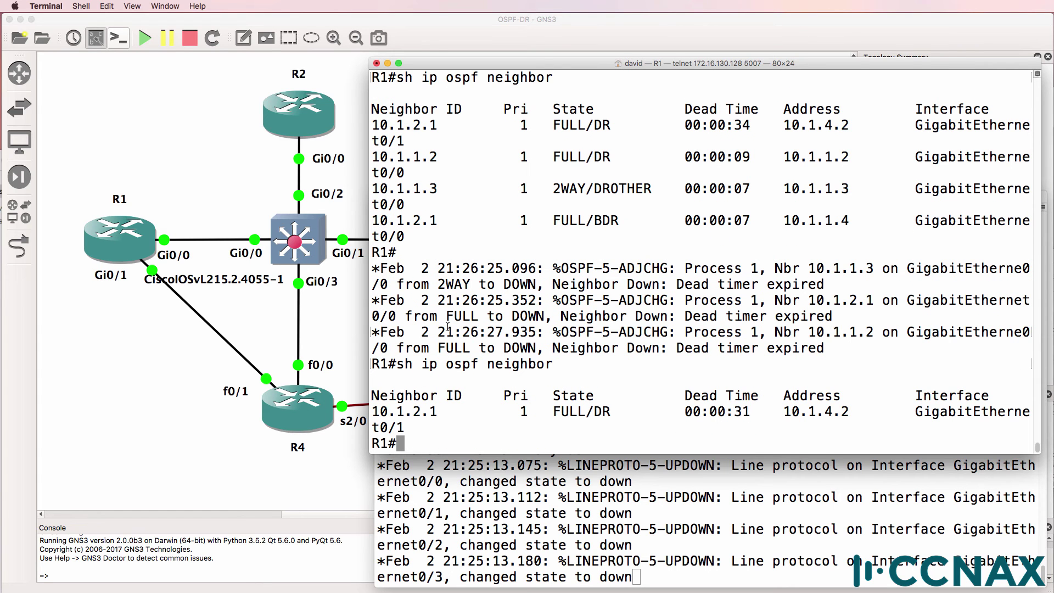
drag(374, 362, 451, 429)
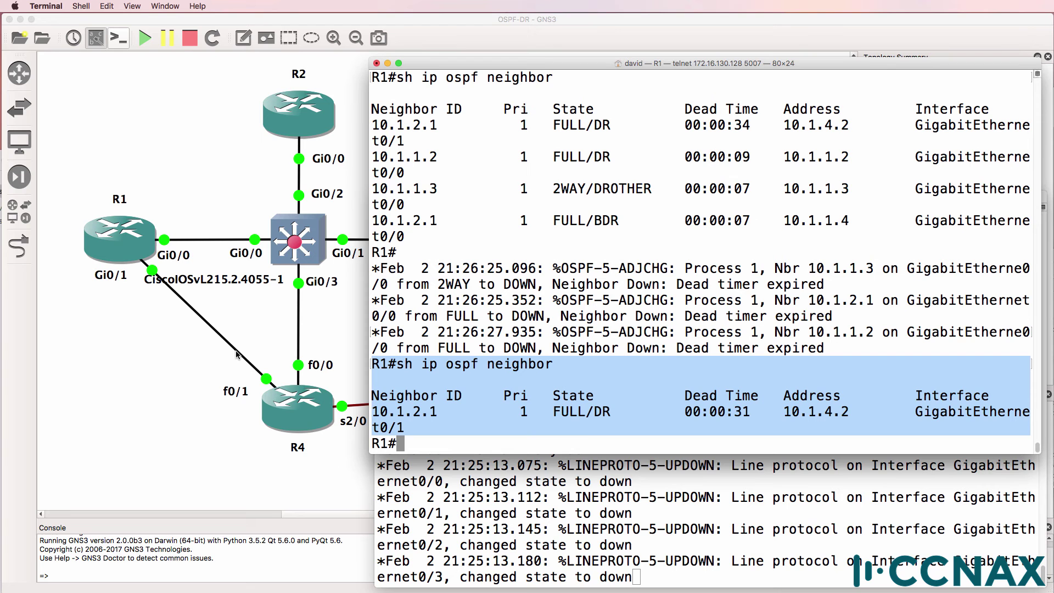
- On R1, shut down interface g0/1 via 'conf t', 'int g0/1', 'shut' and 'end'
text(conf t)
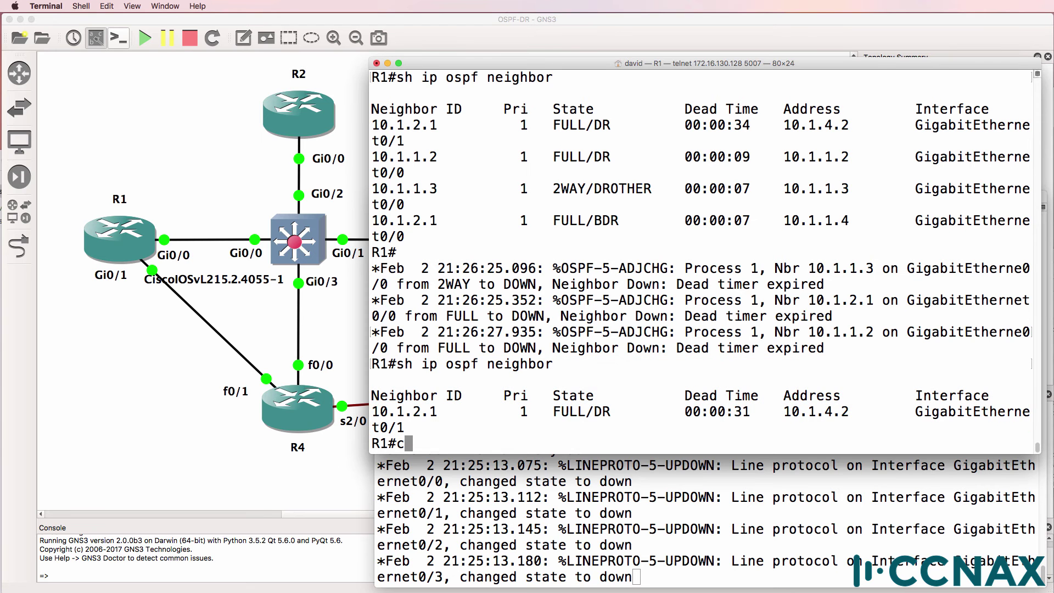
key(Return)
text(int g0/1)
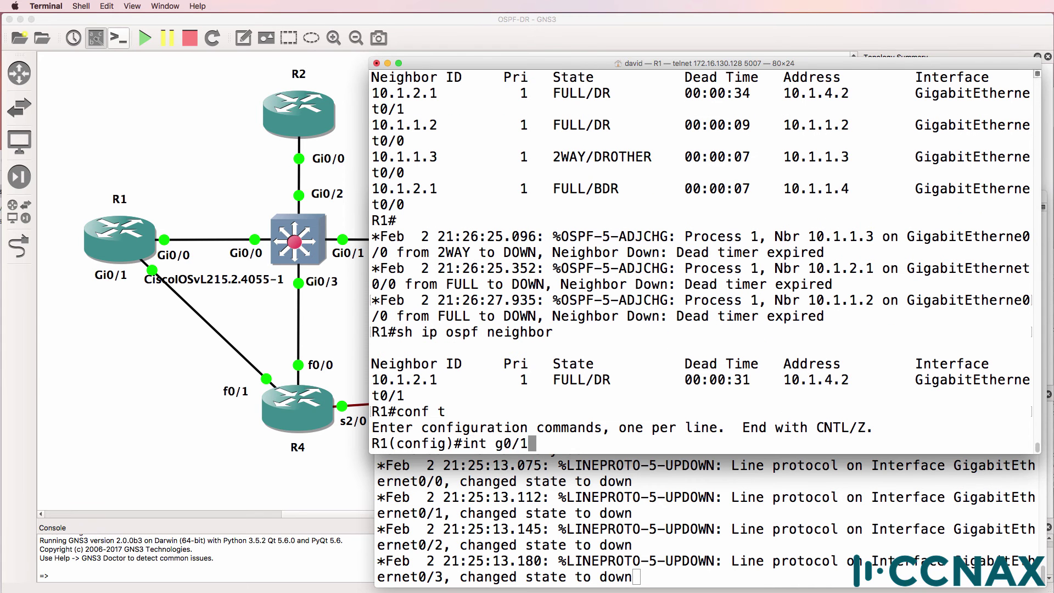
key(Return)
text(shut)
key(Return)
text(end)
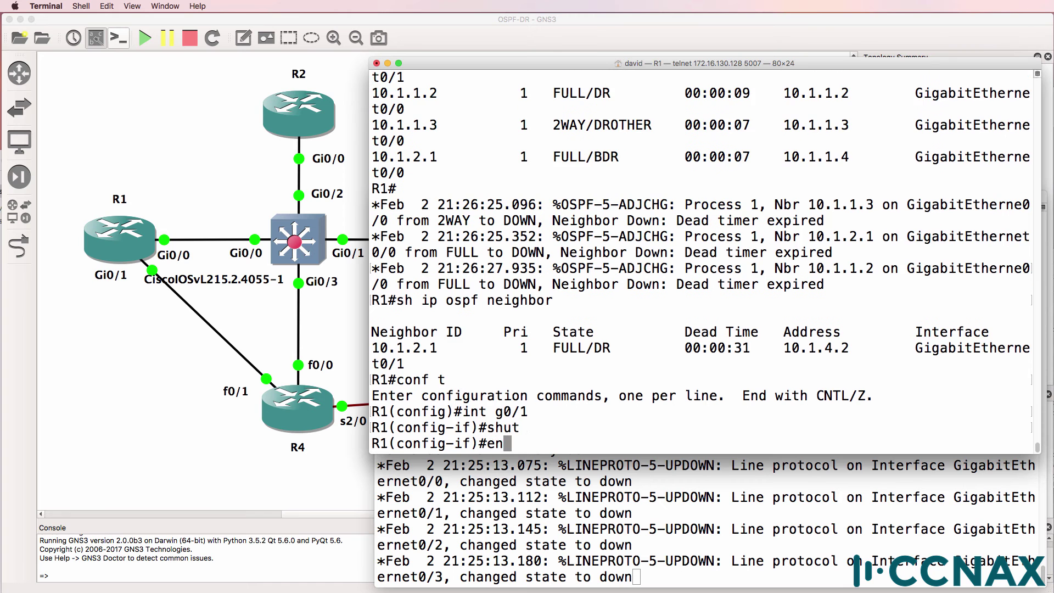
key(Return)
- Confirm R1 now has no OSPF neighbours, then bring the topology map forward
key(Up)
key(Up)
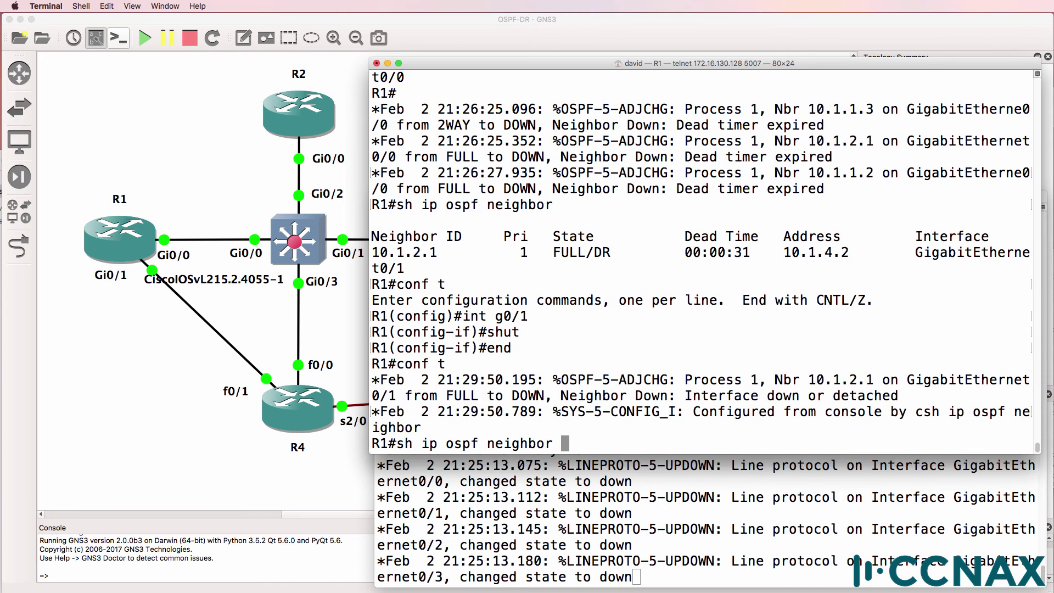
key(Return)
key(Return)
key(Up)
key(Return)
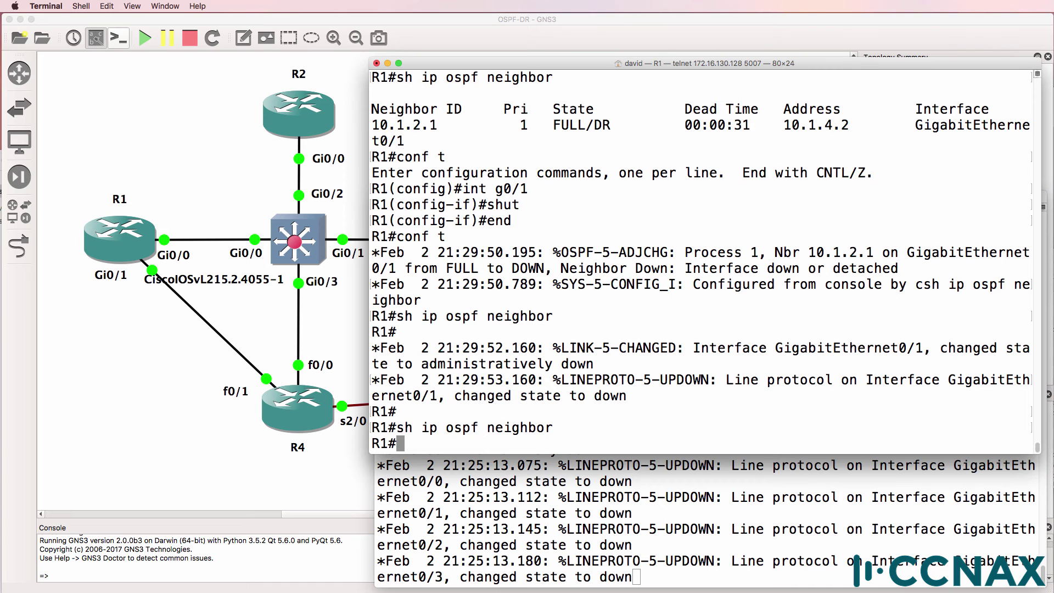
click(73, 419)
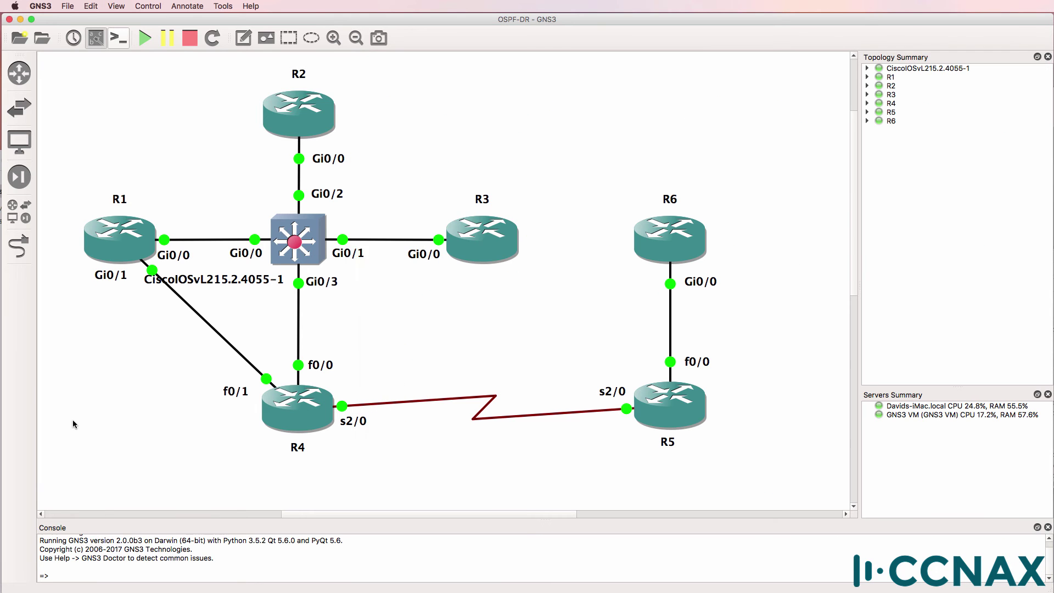
- List OSPF neighbours on R2, then on R3 after 'en', using 'sh ip ospf nei'
mouse_move(294, 245)
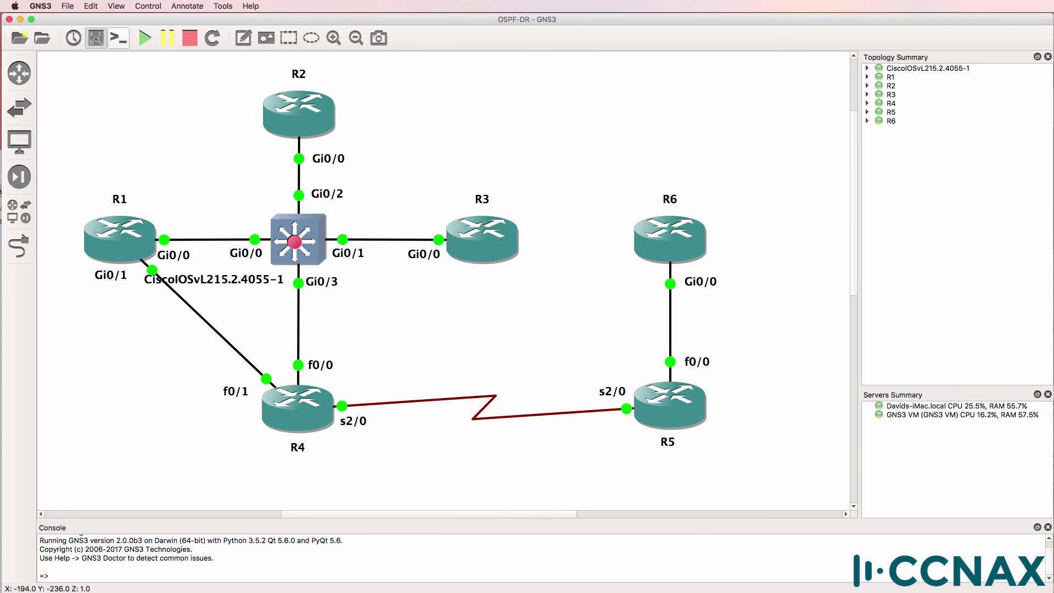
key(super+Tab)
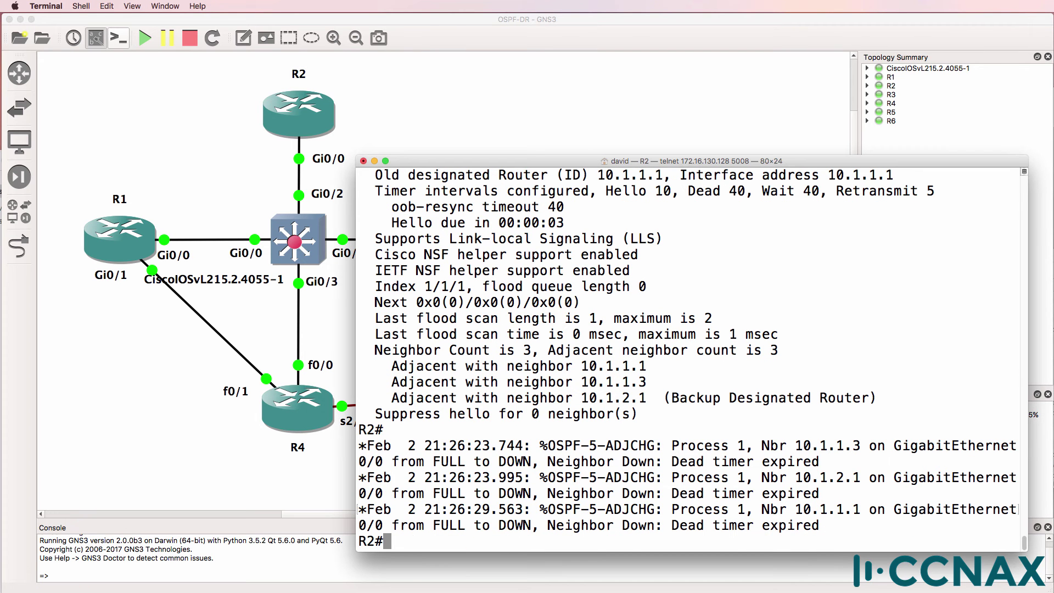
text(sh ip ospf nei)
key(Return)
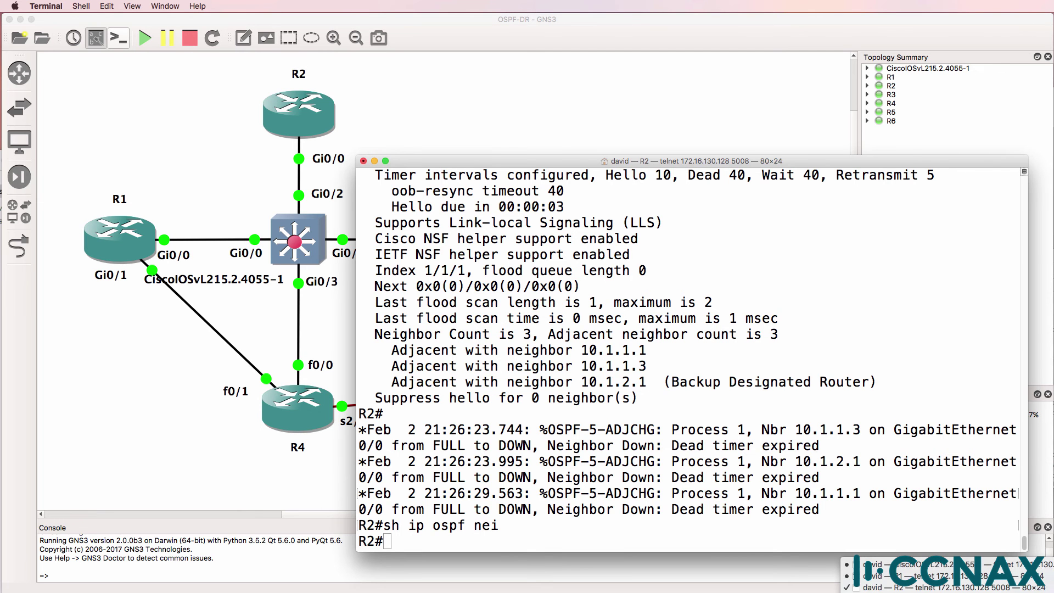
key(Return)
key(Return)
text(e)
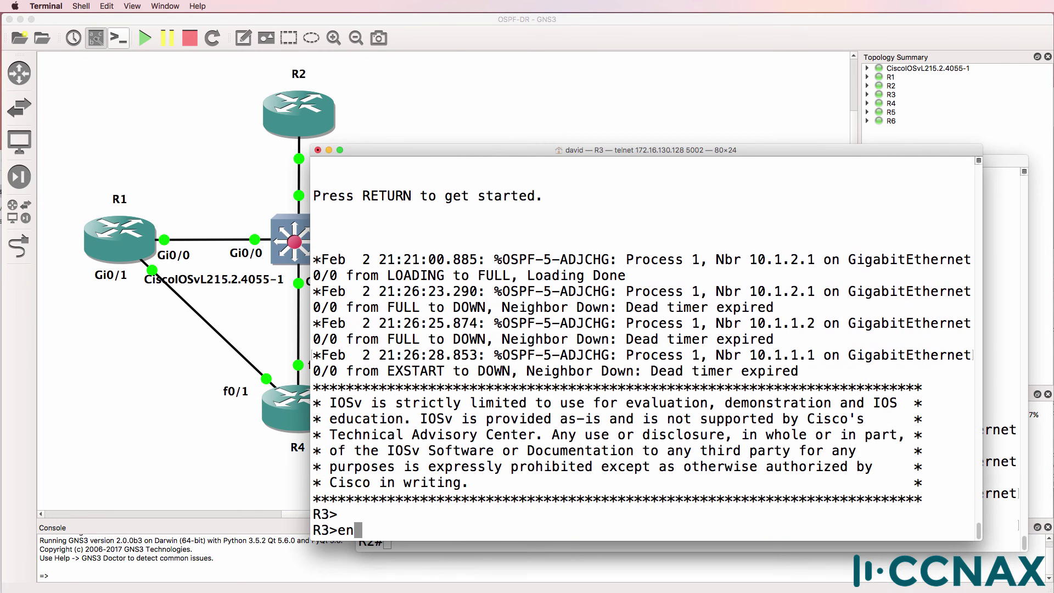
text(n)
key(Return)
text(sh ip ospf nei)
key(Return)
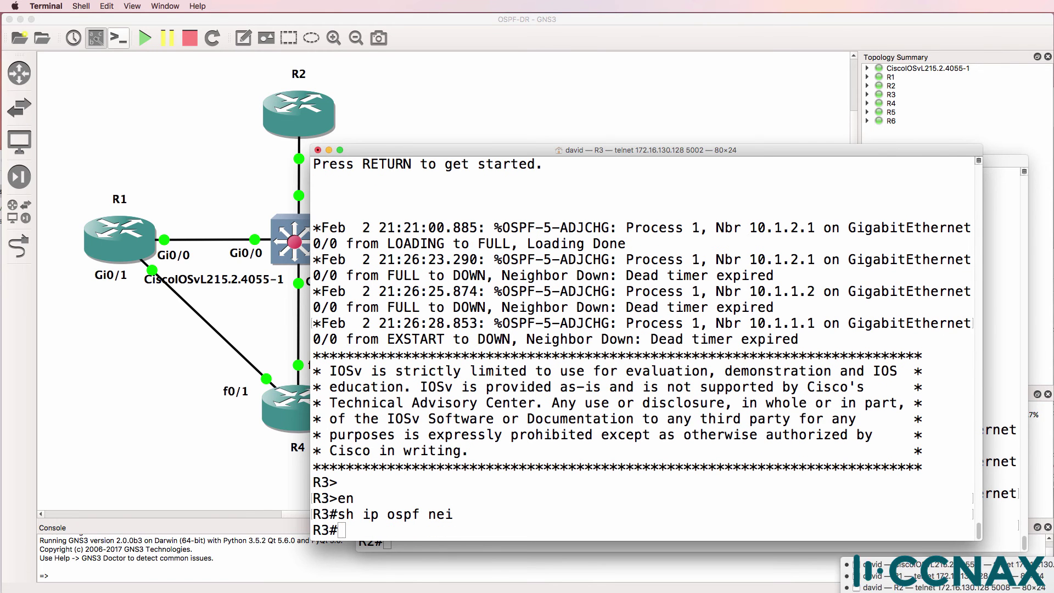
- List R4's OSPF neighbours, showing only 10.1.3.1 via Serial2/0, then return to the topology
key(super+grave)
text(sh ip ospf ne)
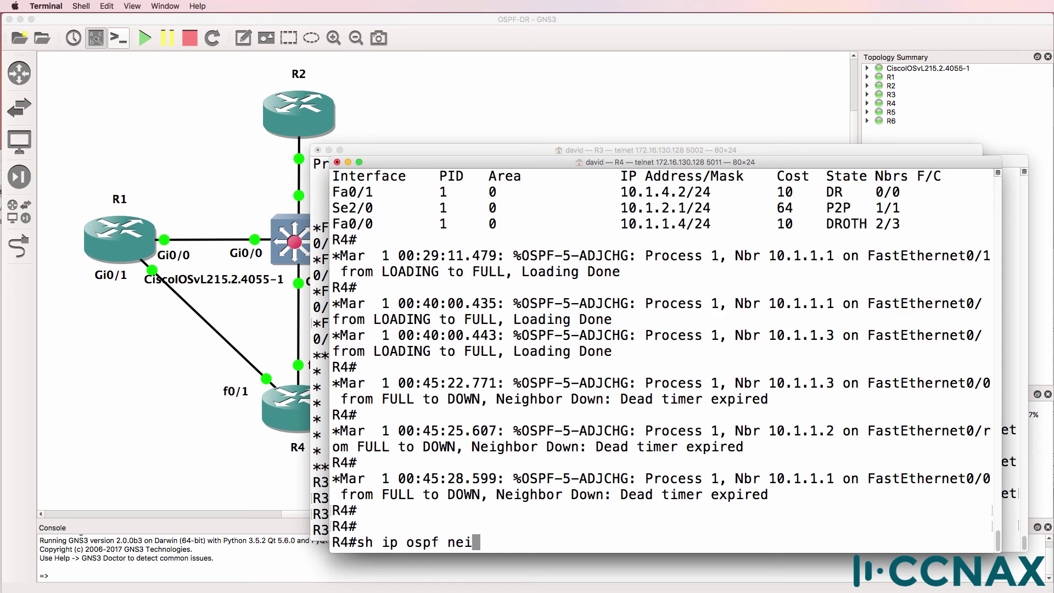
text(i)
key(Return)
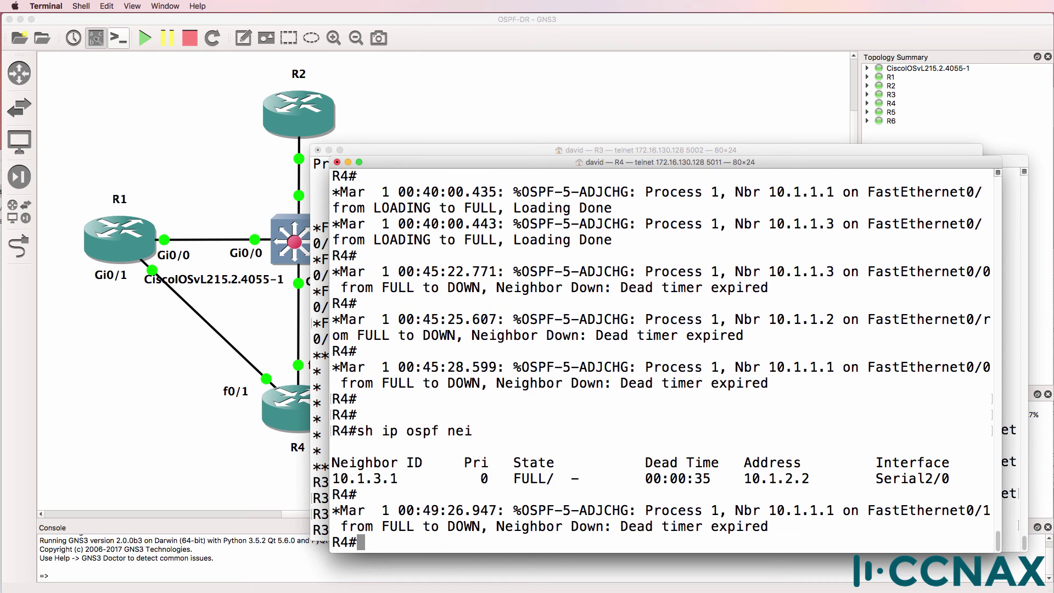
drag(876, 483, 962, 478)
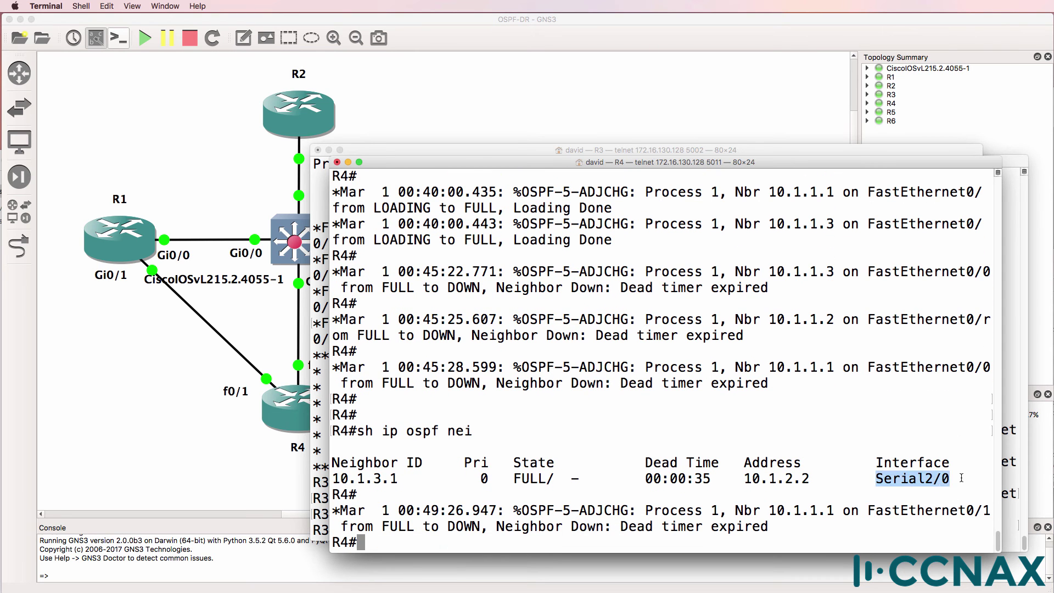
click(633, 30)
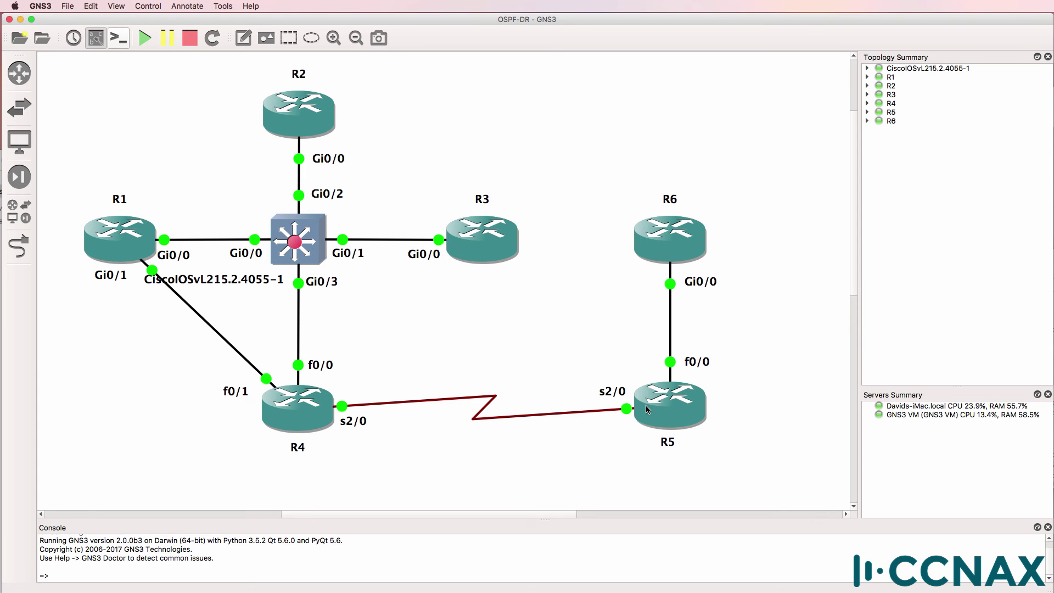
right_click(919, 570)
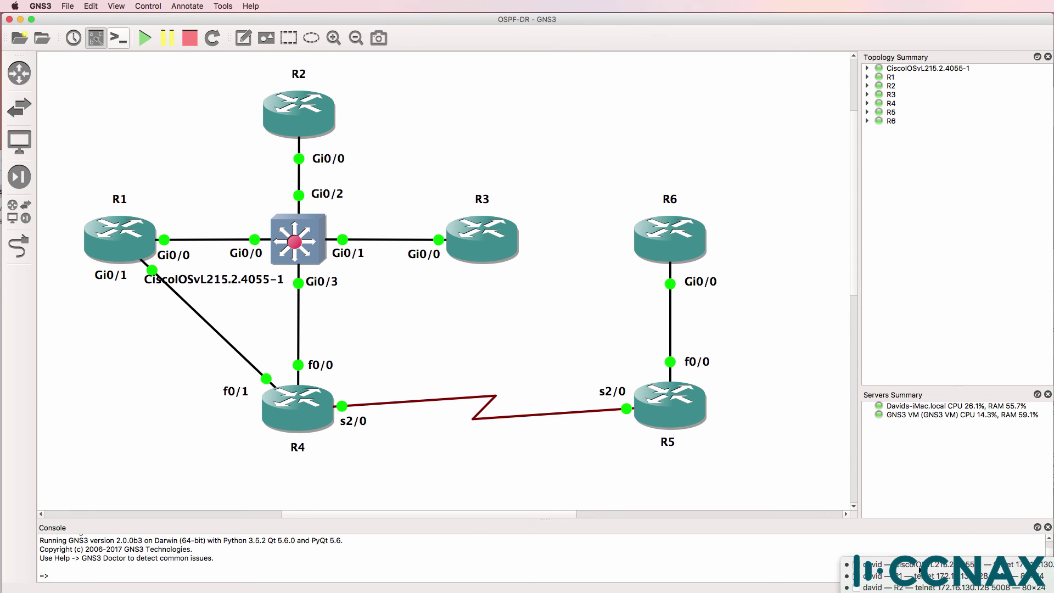
- Re-enable switch ports Gi0/0–0/3 with 'no shut', then return to R1's console
click(919, 568)
text(no shut)
key(Return)
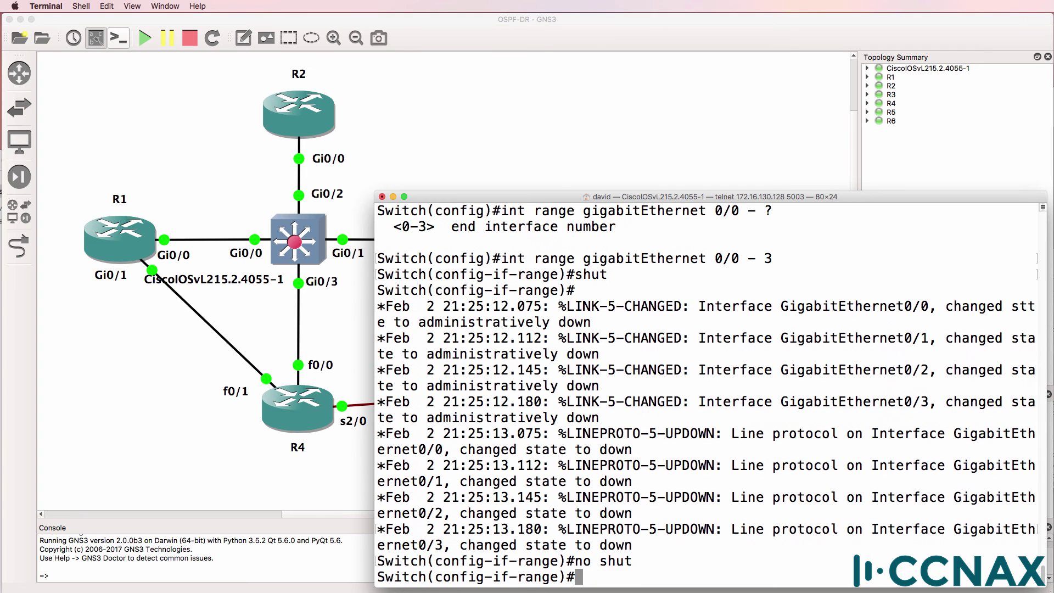
key(super+Tab)
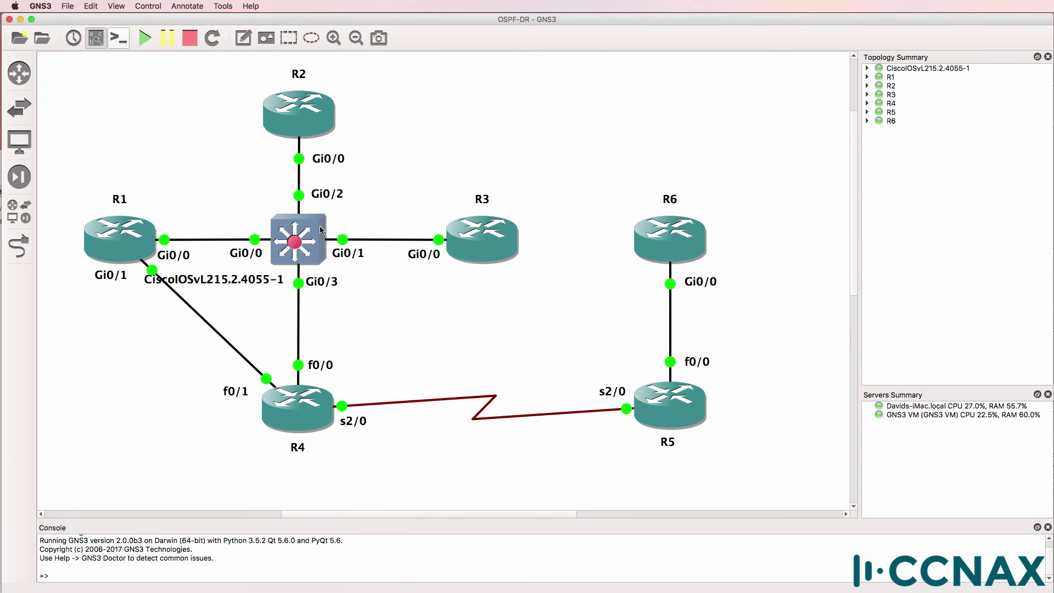
right_click(878, 590)
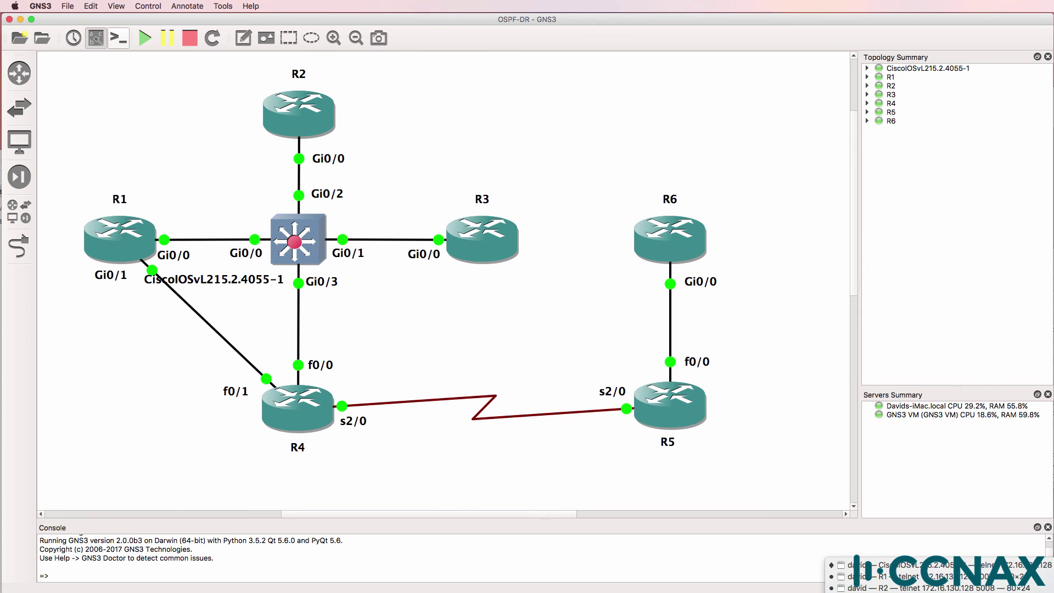
click(880, 576)
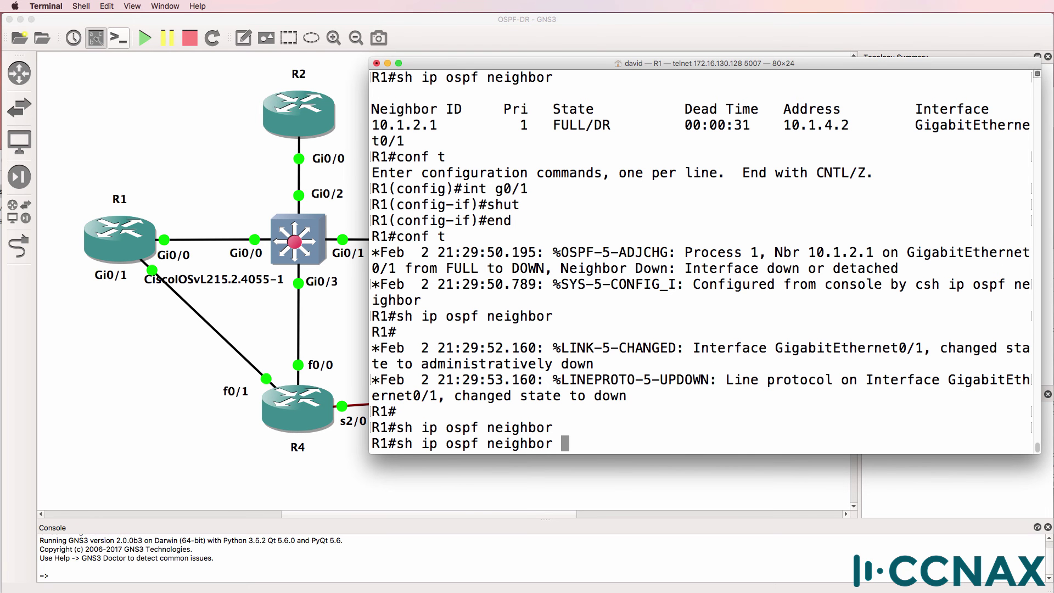
- Recheck R1's OSPF neighbours and ping 10.1.1.2
key(Return)
key(Up)
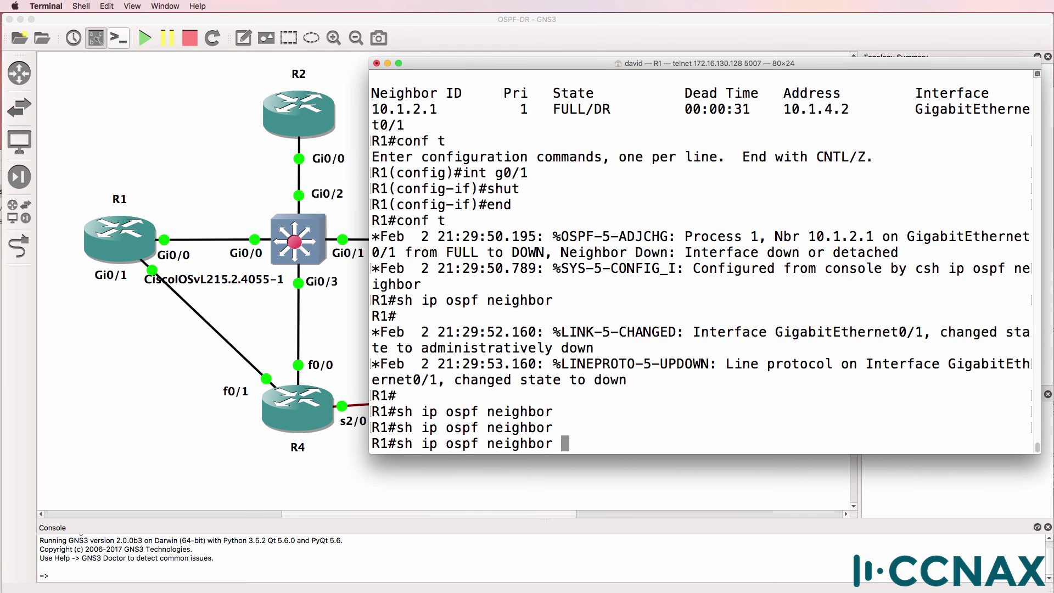
key(Return)
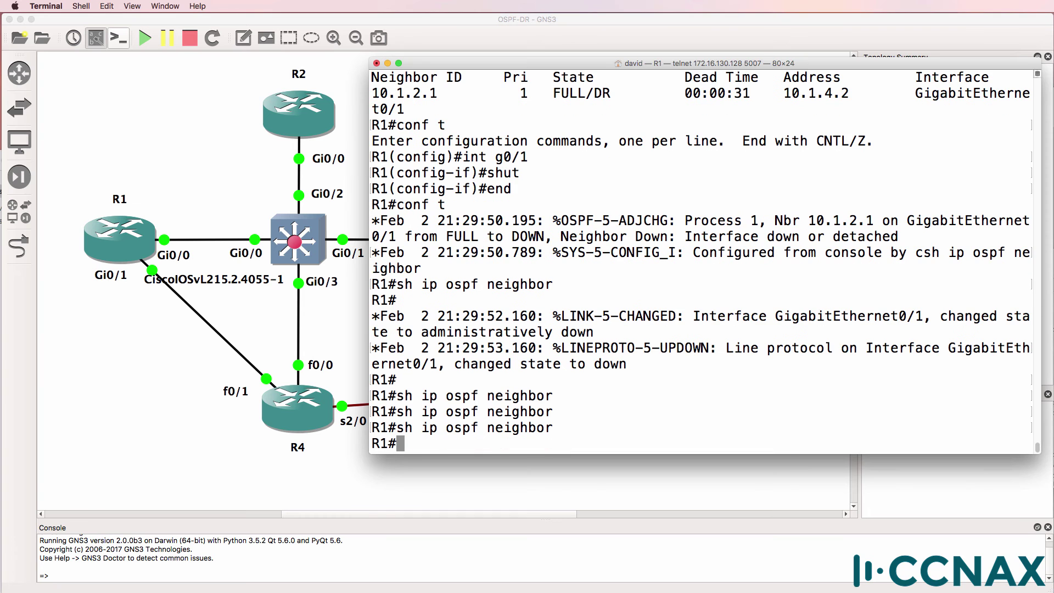
text(ping 10.1.1.)
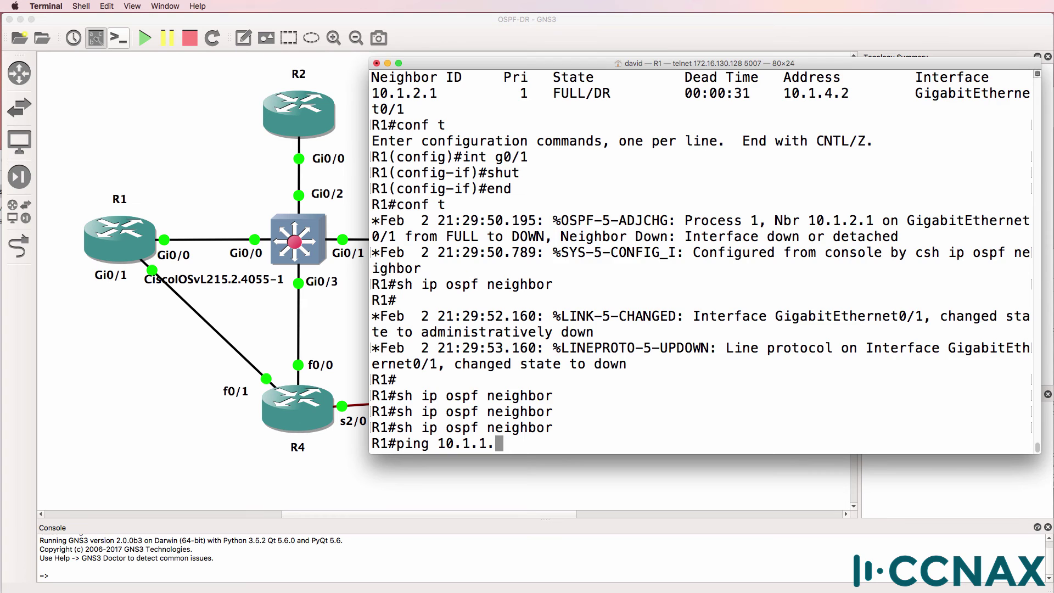
text(2)
key(Return)
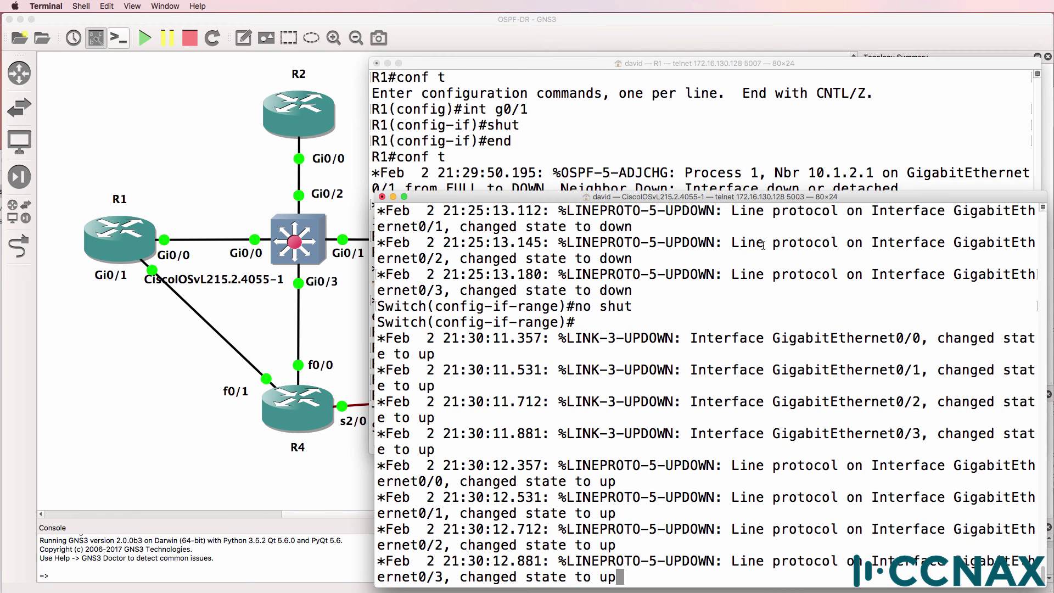
- Ping 10.1.1.2 again with 100 percent success and note adjacencies returning to FULL
key(Return)
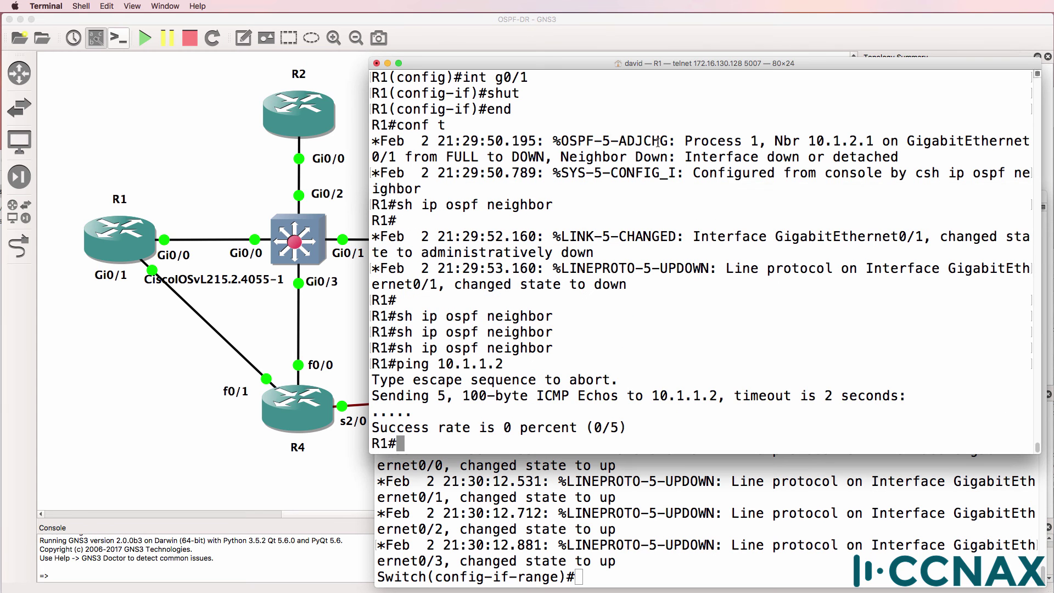
key(Up)
key(Return)
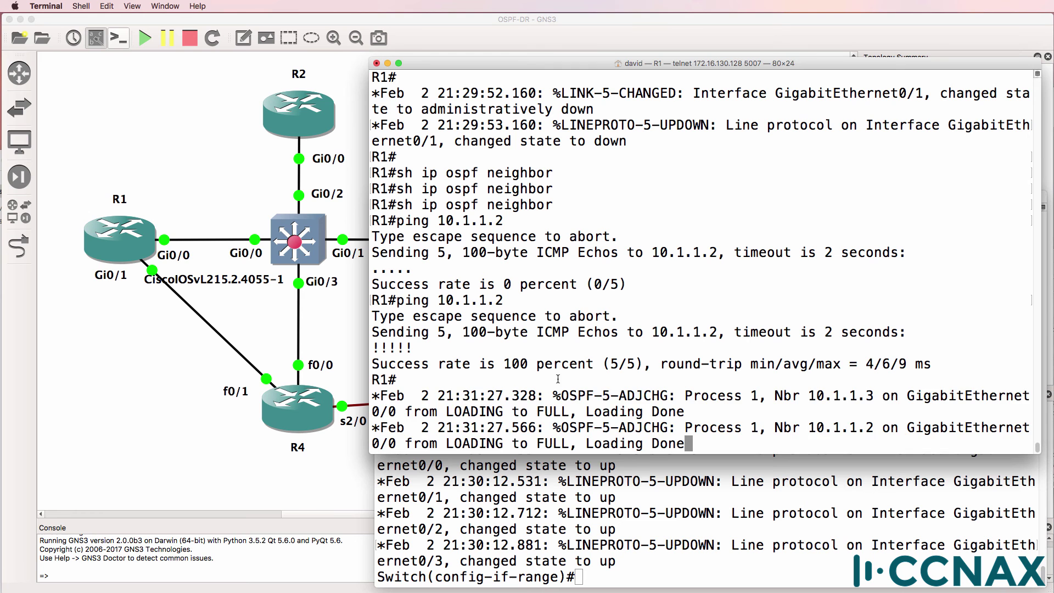
drag(558, 379, 866, 445)
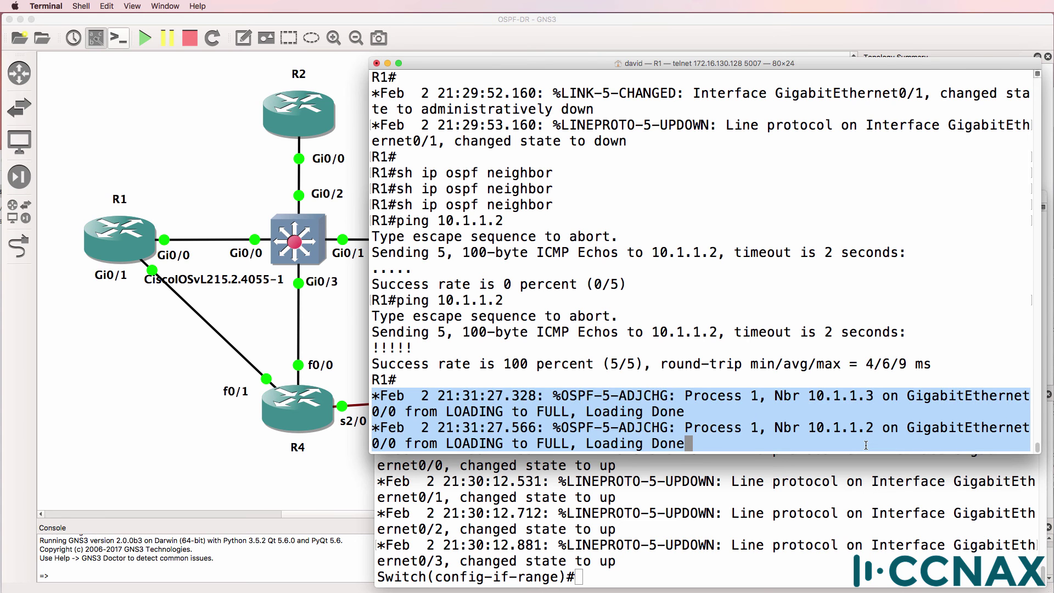
key(Return)
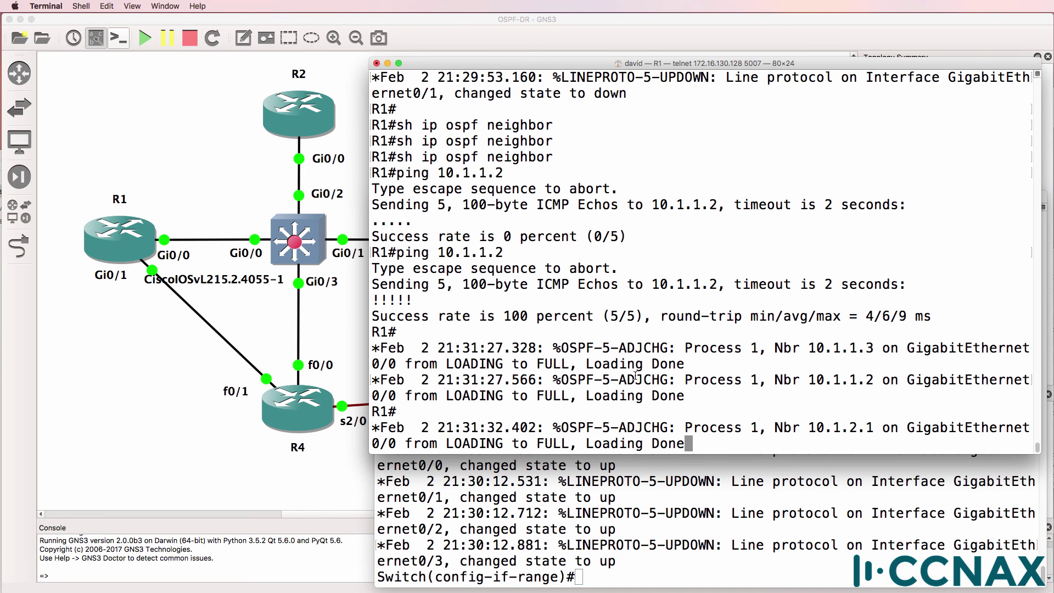
drag(373, 331, 377, 332)
key(Return)
text(sh ip ospf nei)
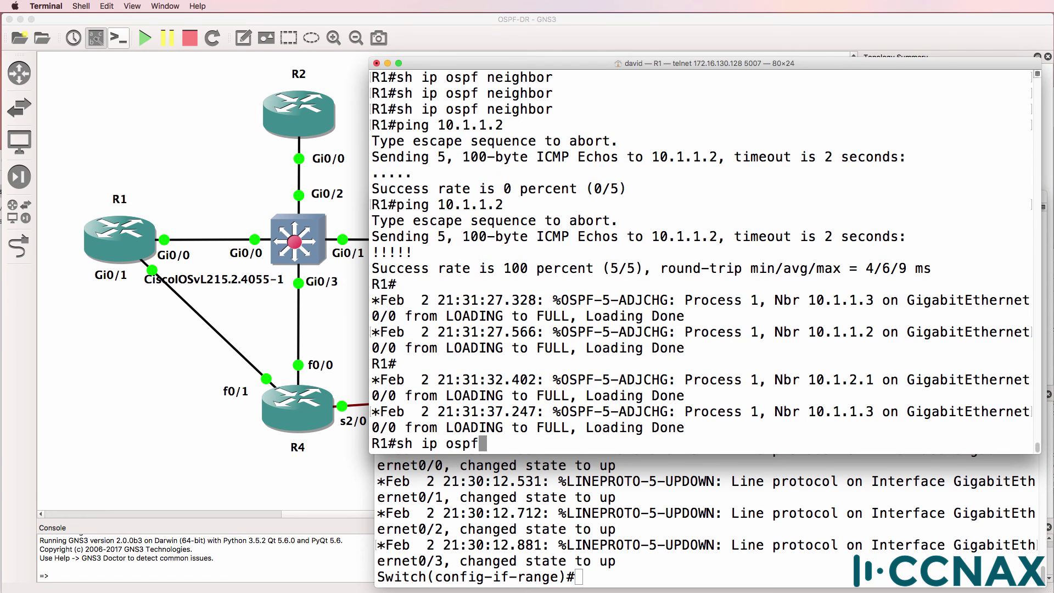
- Highlight R1's new roles: 10.1.1.2 DROTHER, 10.1.1.3 BDR, 10.1.2.1 DR
key(Return)
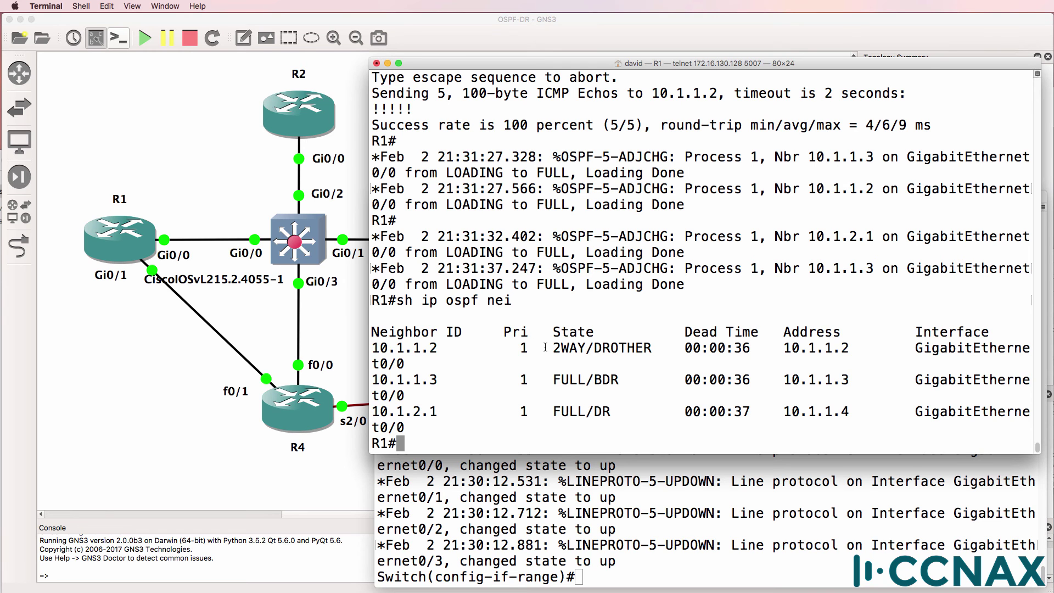
drag(544, 348, 666, 349)
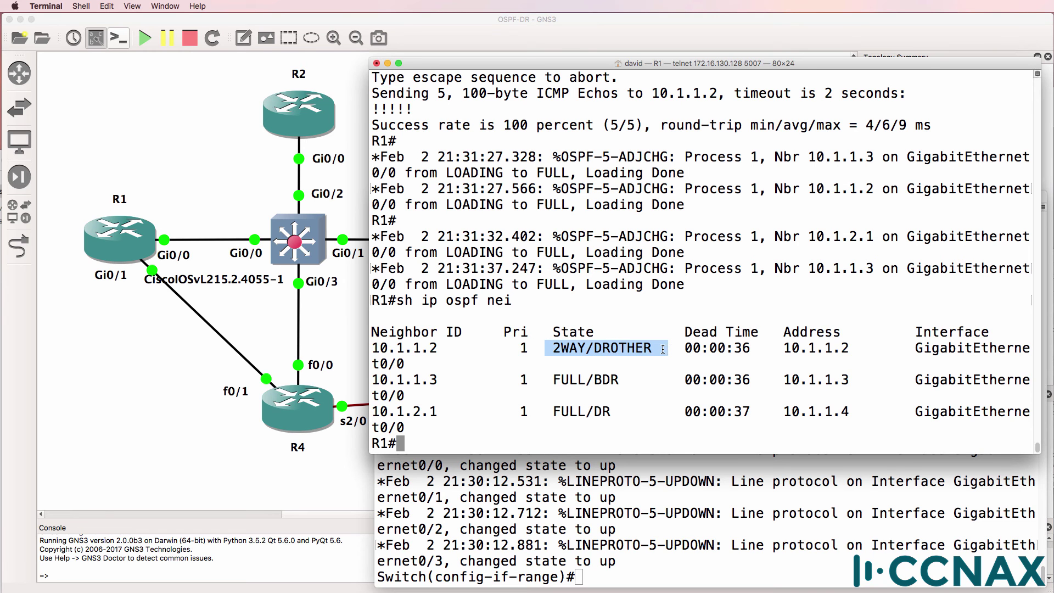
drag(372, 412, 954, 425)
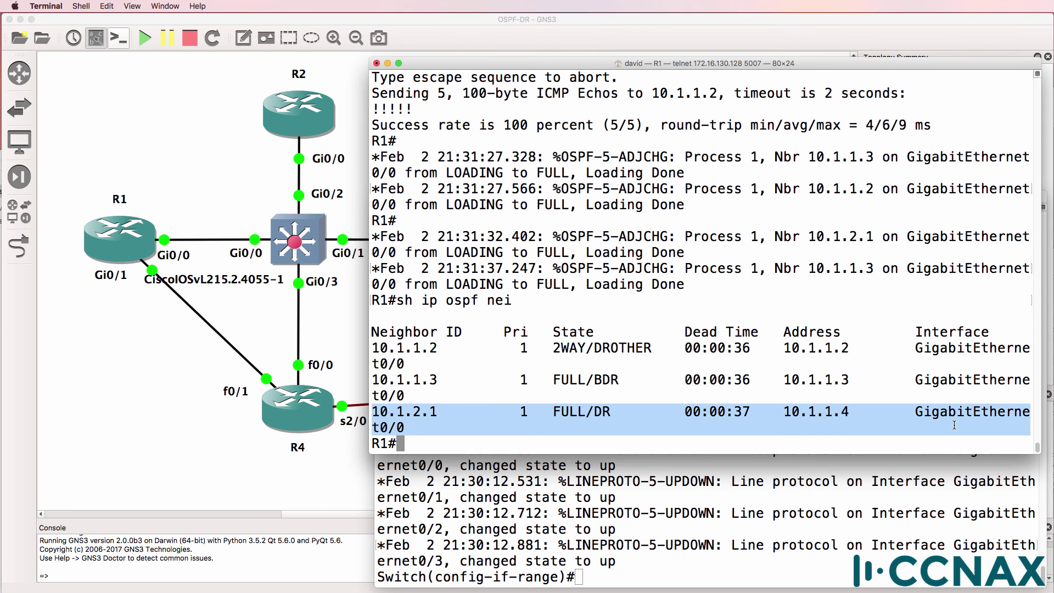
drag(379, 378, 417, 396)
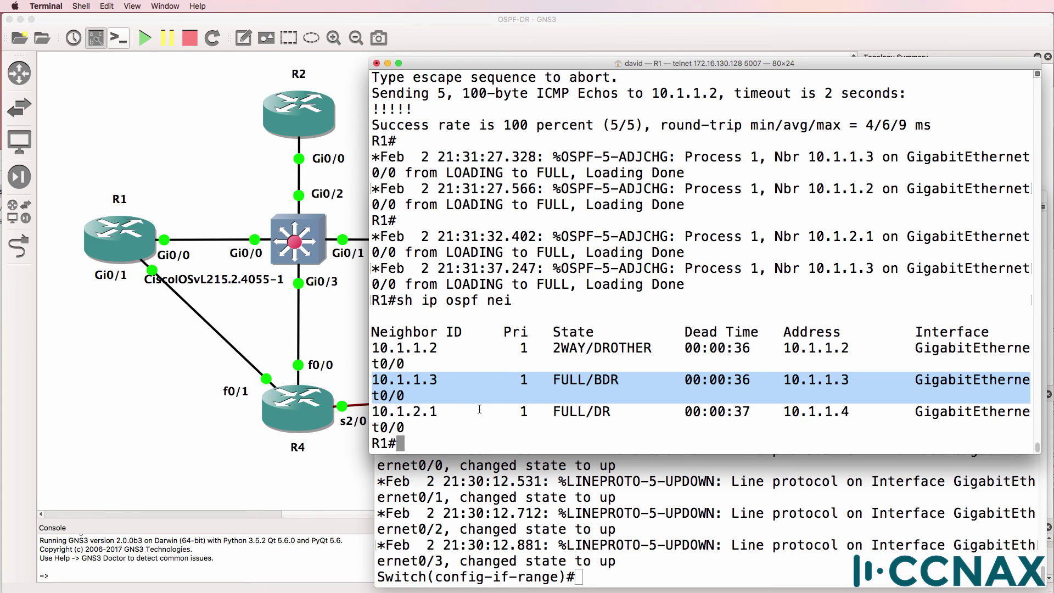
drag(420, 427, 373, 416)
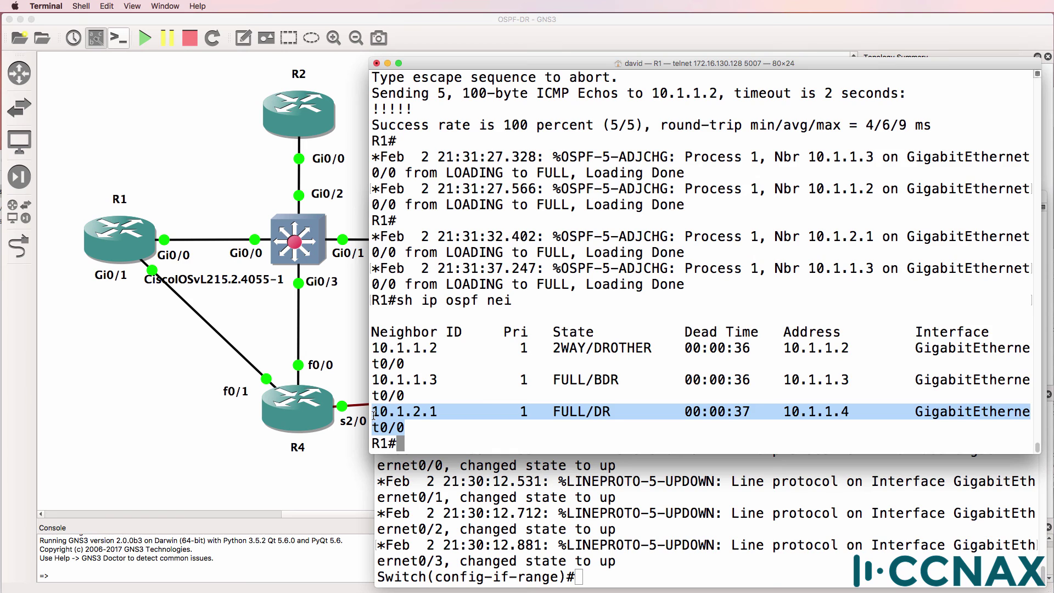
- Add a '10.1.1.1' text note beside R1's Gi0/0 link on the topology map
click(176, 219)
click(173, 223)
text(10.1.1)
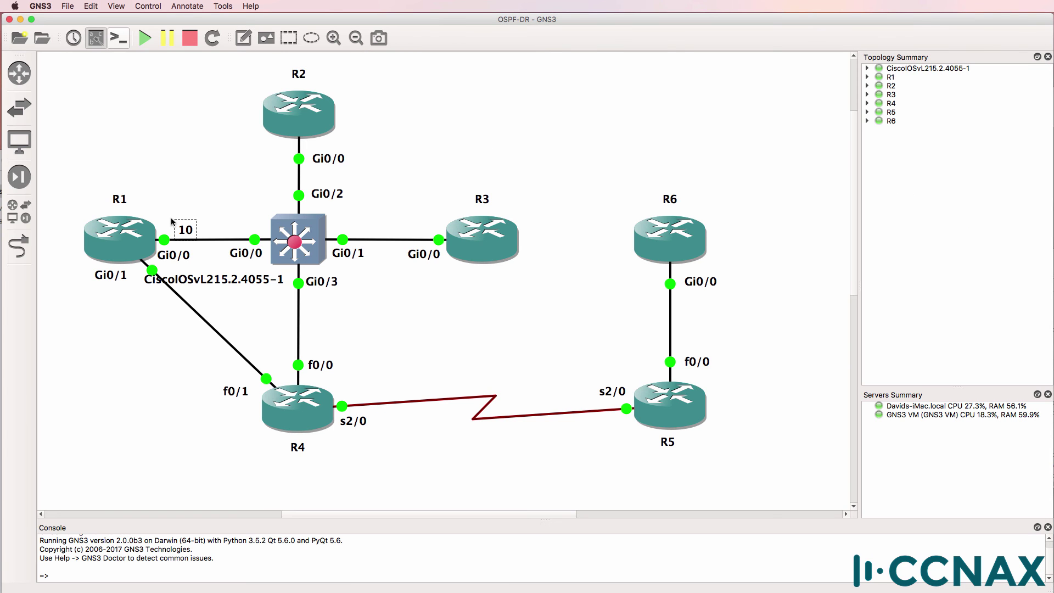